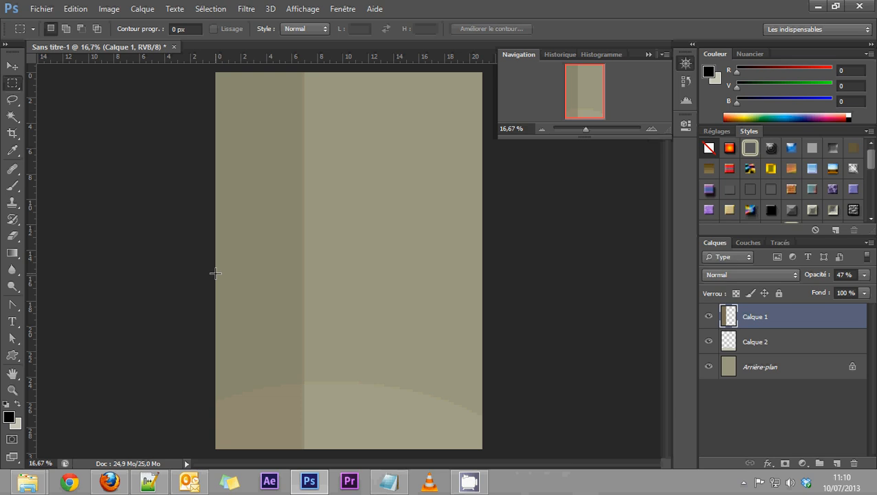
left_click(40, 486)
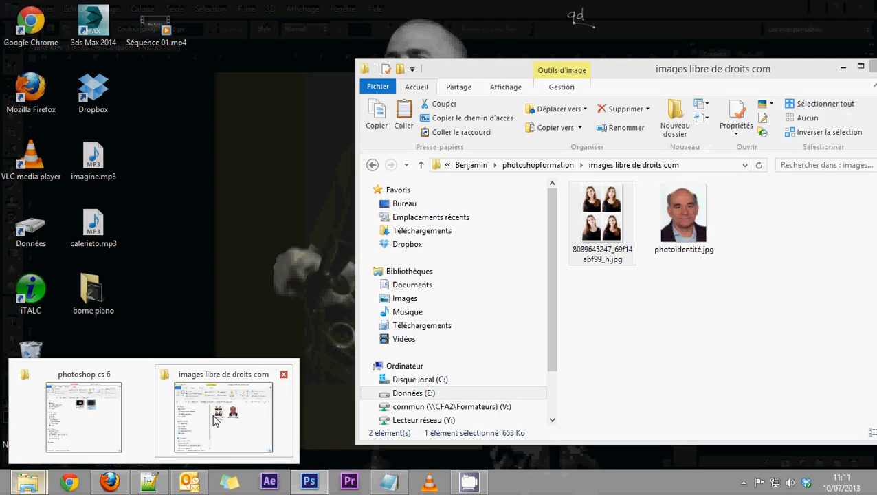
left_click(213, 414)
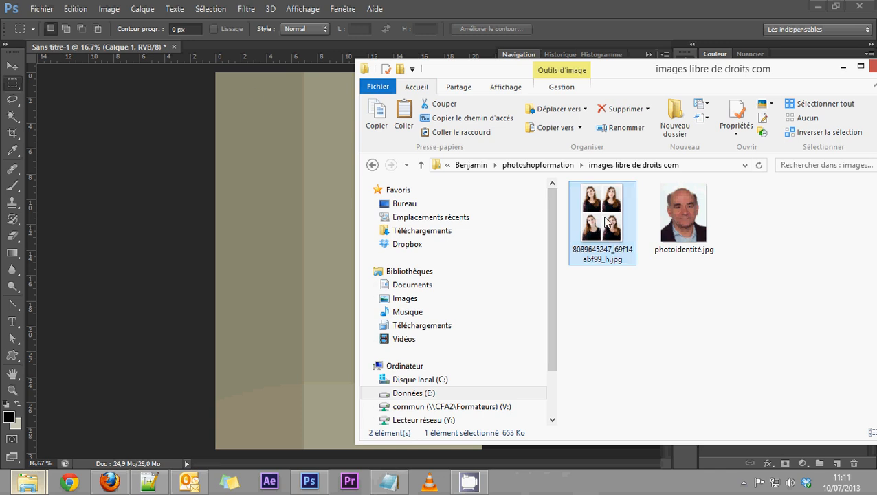
left_click_drag(647, 71, 589, 47)
left_click_drag(573, 189, 309, 104)
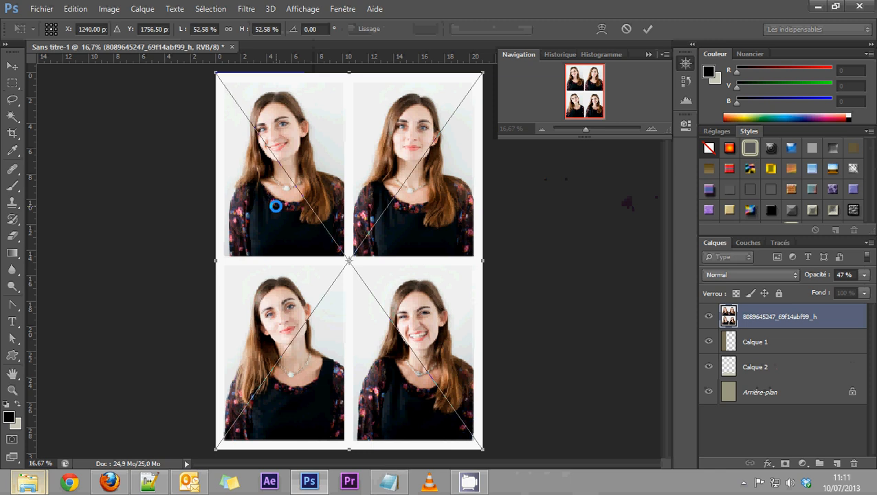
Scale the placed four-portrait sheet down proportionally to about 30.5 %
left_click_drag(213, 70, 260, 134)
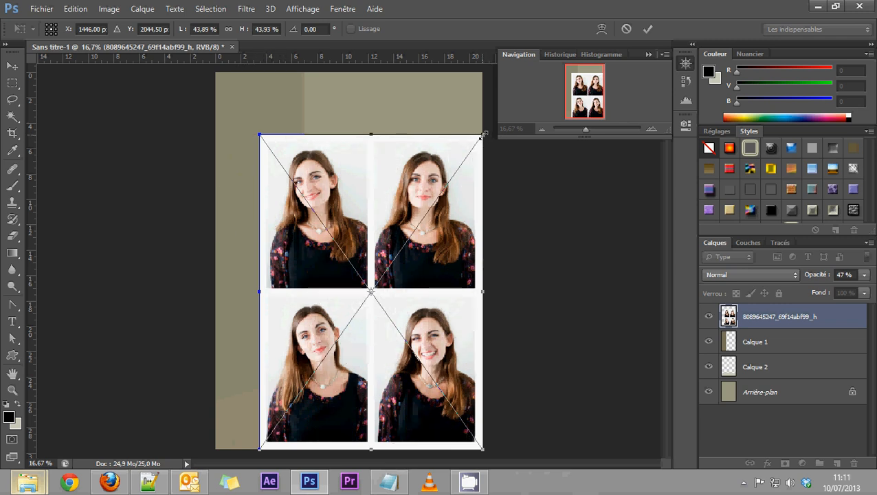
key("ctrl+z")
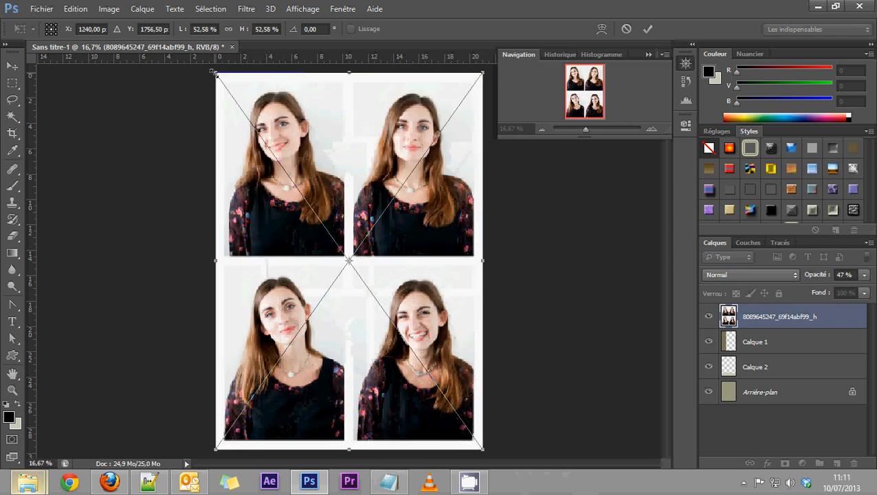
left_click_drag(213, 71, 238, 114)
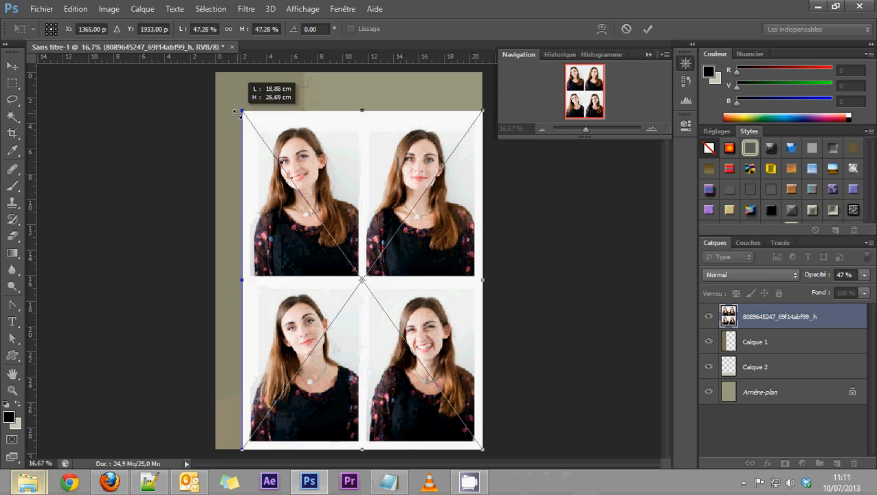
left_click_drag(237, 112, 318, 230)
Position the photo sheet at about X 1240, Y 1491 px, centred horizontally in the document, and commit the placement
left_click_drag(392, 269, 312, 119)
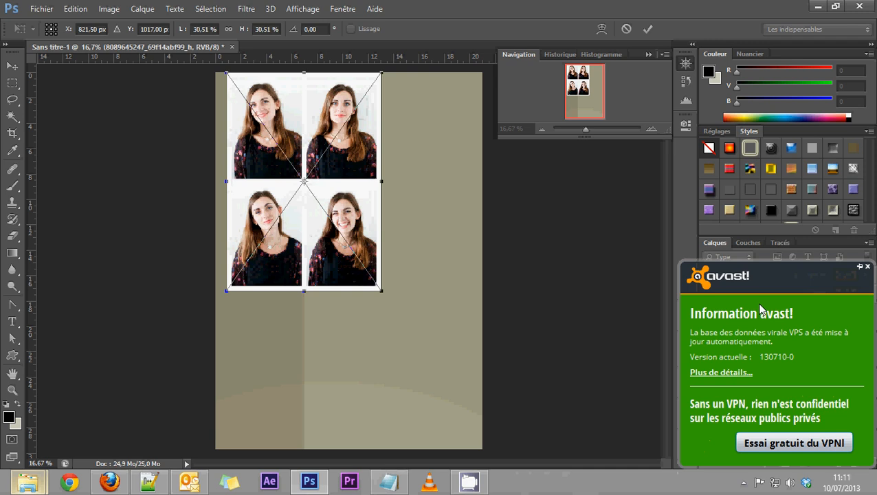
left_click(868, 267)
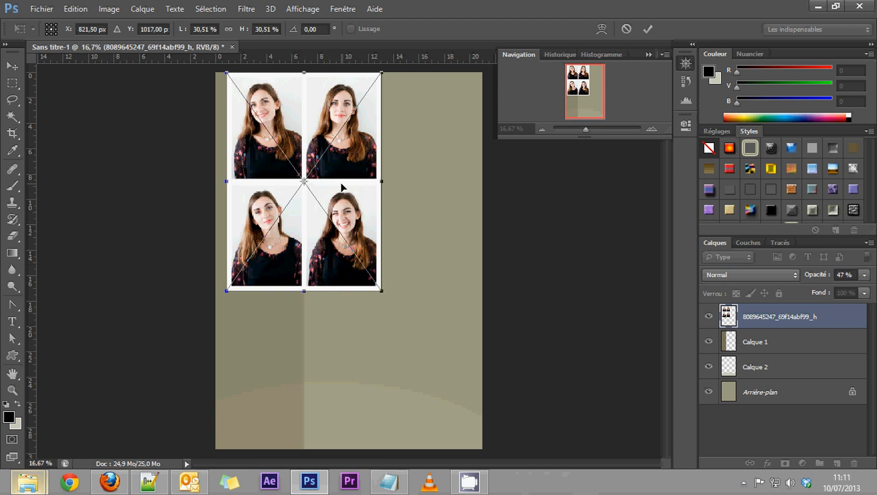
left_click_drag(300, 116, 341, 167)
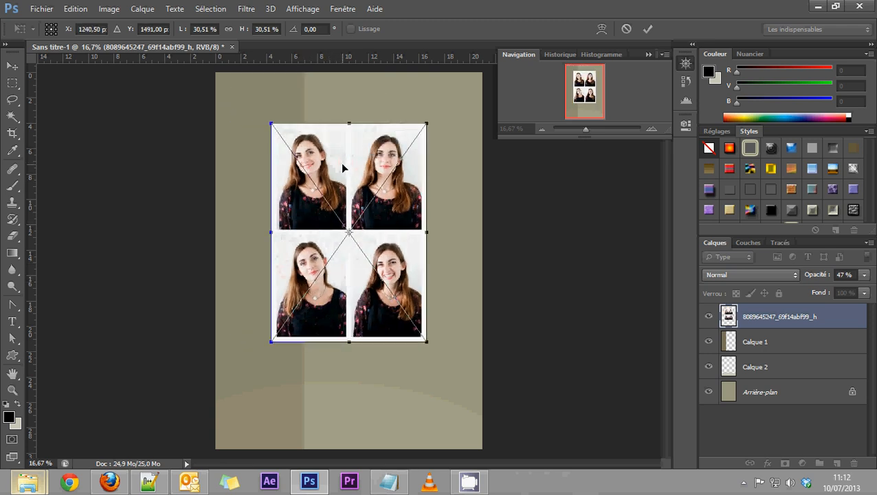
key("Return")
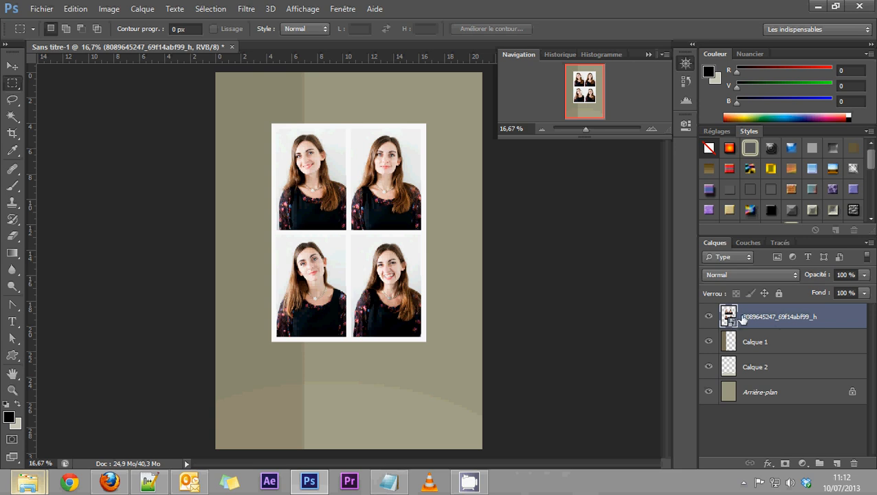
Open the contents of the placed photo's smart object in a separate document, then close that document
left_click(749, 337)
left_click(752, 318)
double_click(727, 314)
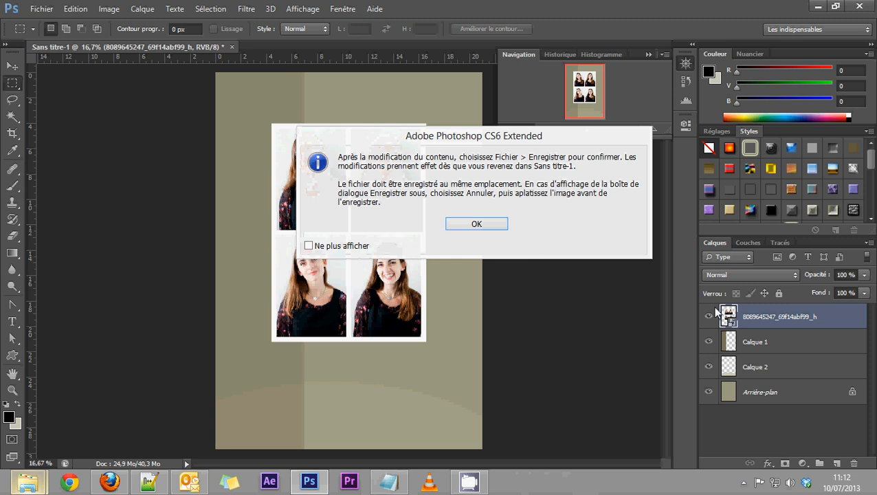
left_click(481, 225)
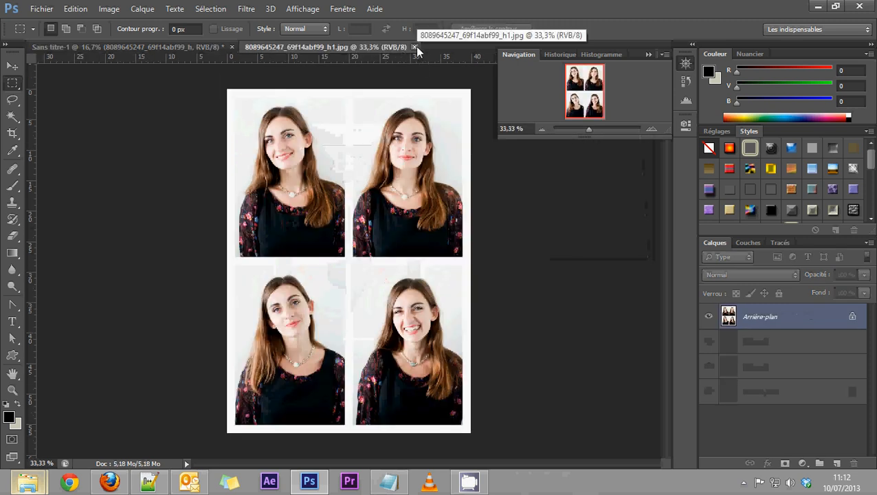
left_click(414, 47)
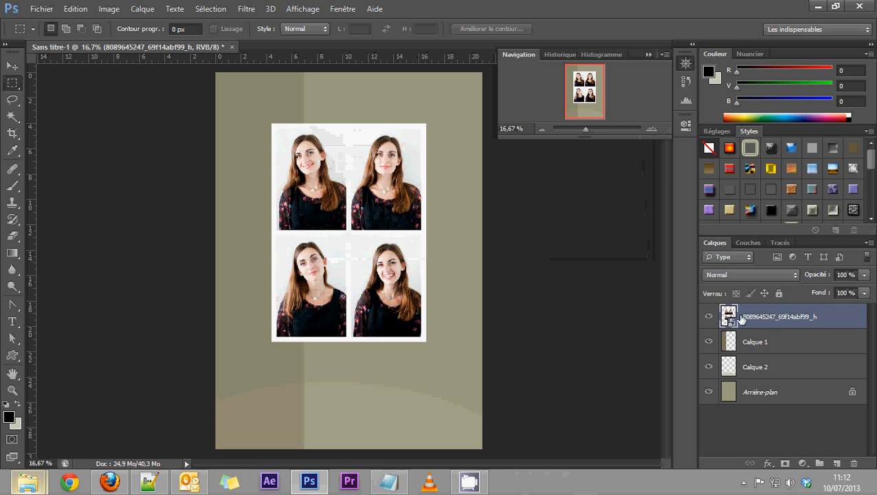
right_click(729, 314)
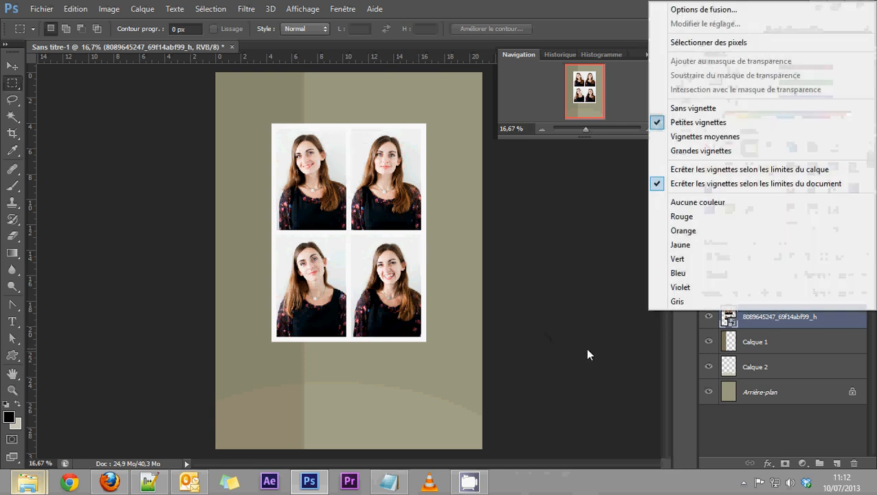
left_click(605, 349)
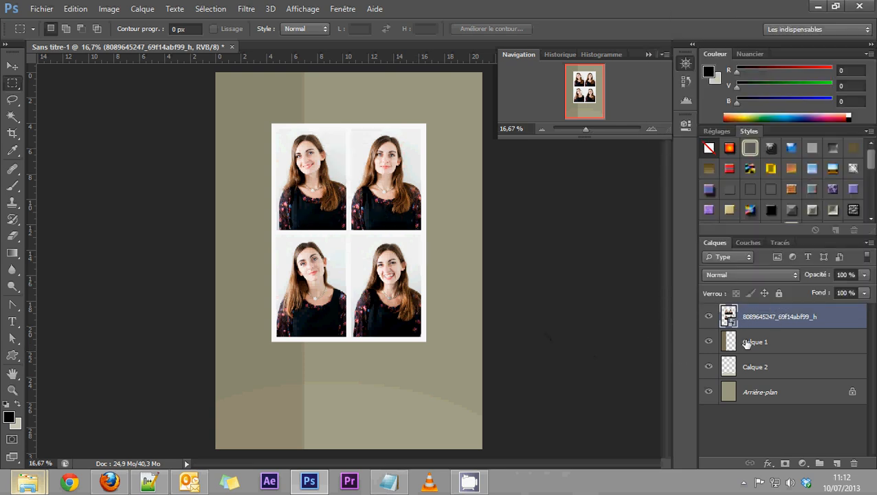
right_click(778, 318)
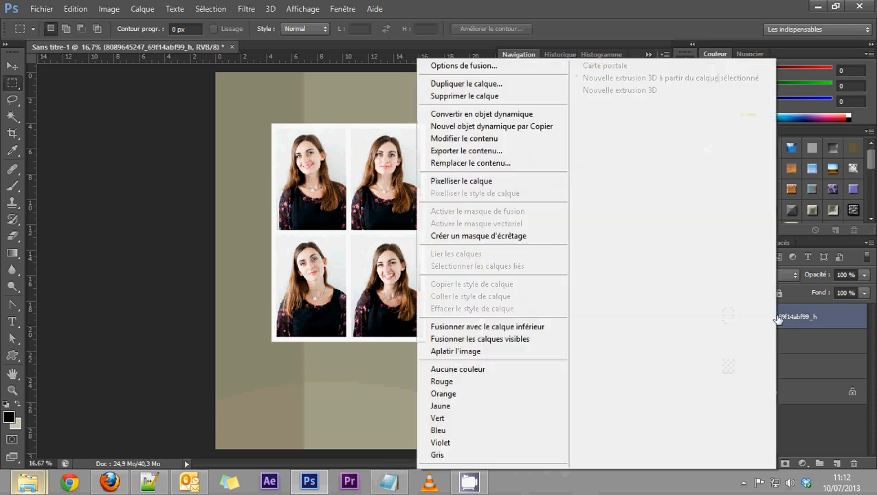
left_click(470, 183)
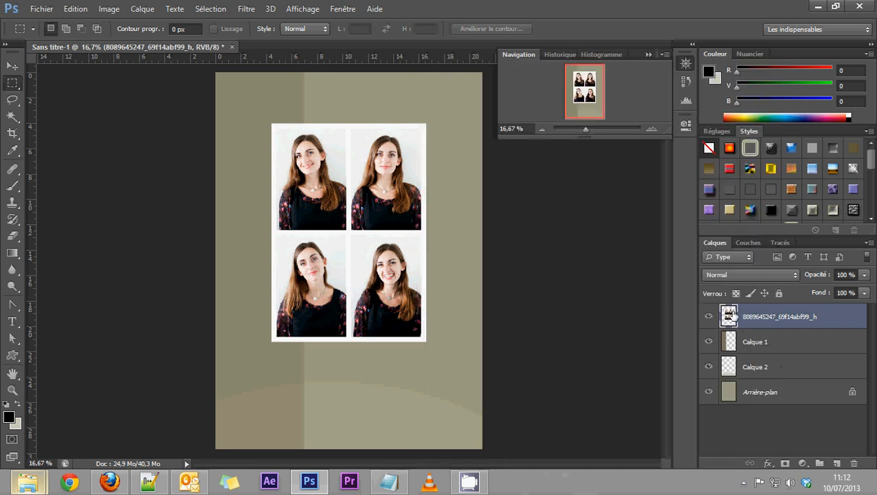
double_click(731, 316)
left_click(774, 265)
Select the whole lower-left portrait of the photo sheet with the rectangular marquee, excluding the white border
left_click(650, 128)
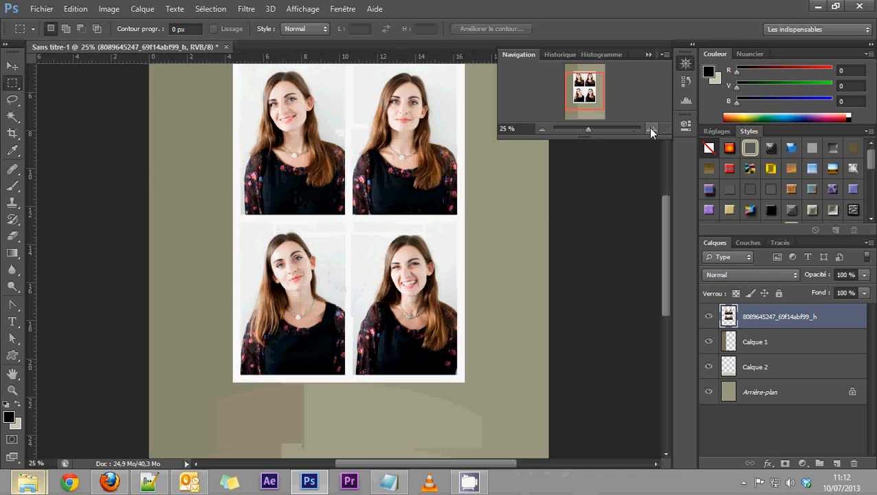
left_click(650, 128)
left_click(649, 129)
left_click(649, 129)
mouse_move(571, 86)
left_mouse_down()
mouse_move(577, 101)
mouse_move(585, 93)
left_mouse_up()
left_click(542, 129)
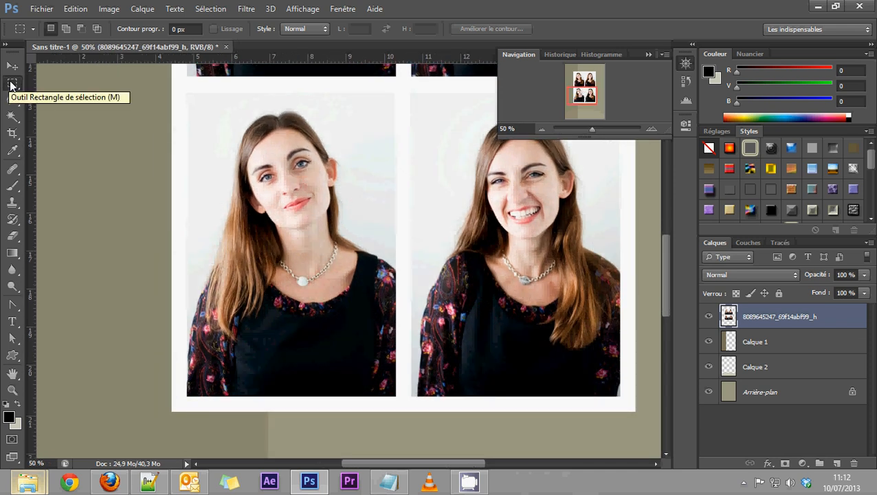
left_click(12, 81)
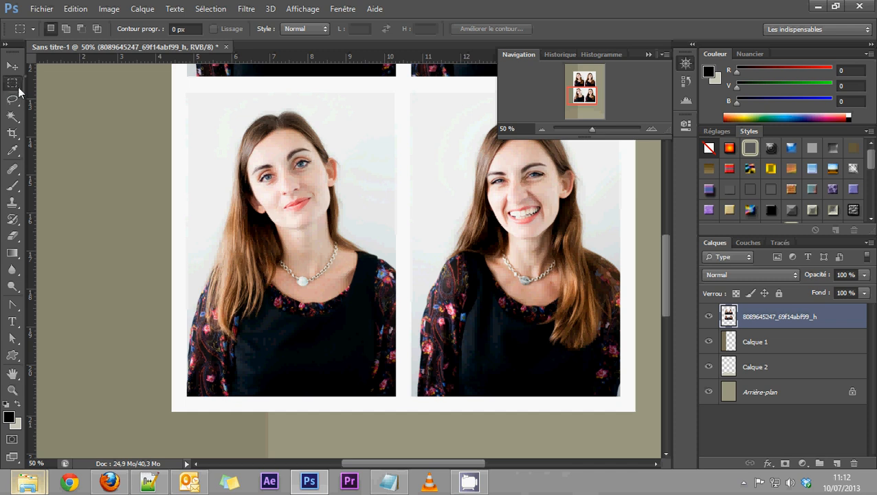
left_click(48, 81)
left_click_drag(187, 93, 394, 395)
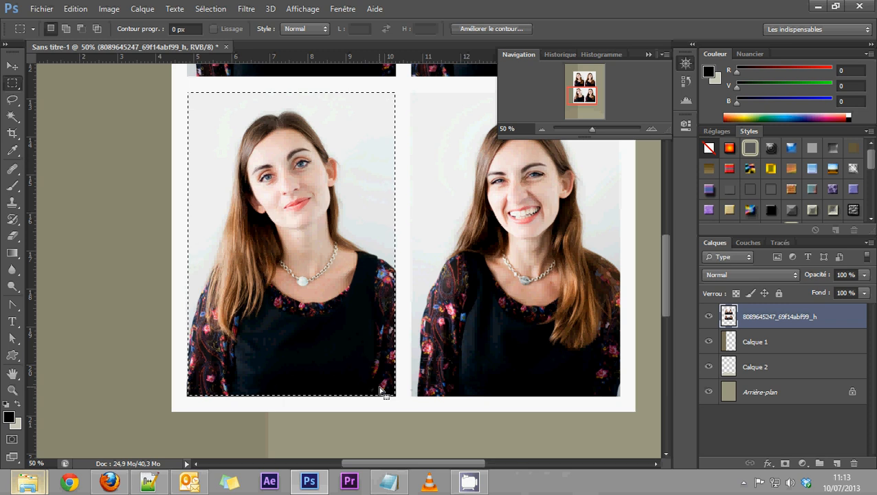
Copy the selected portrait and paste it onto a new layer
left_click(74, 8)
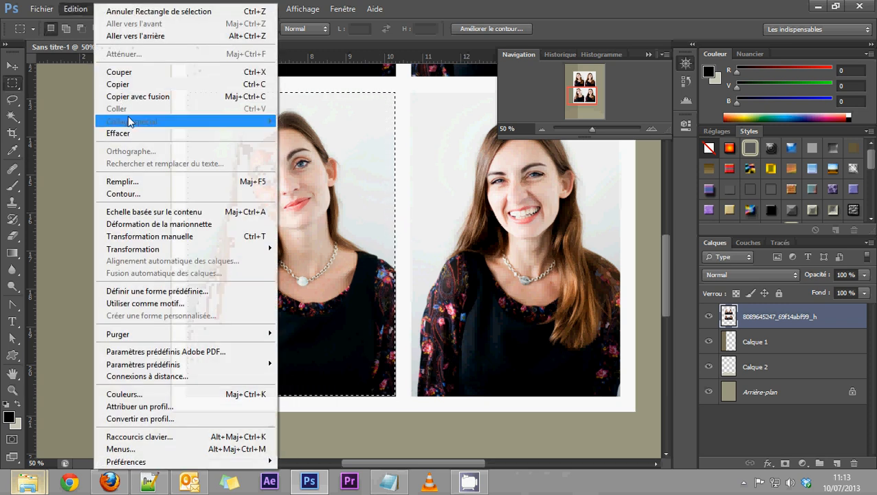
left_click(126, 87)
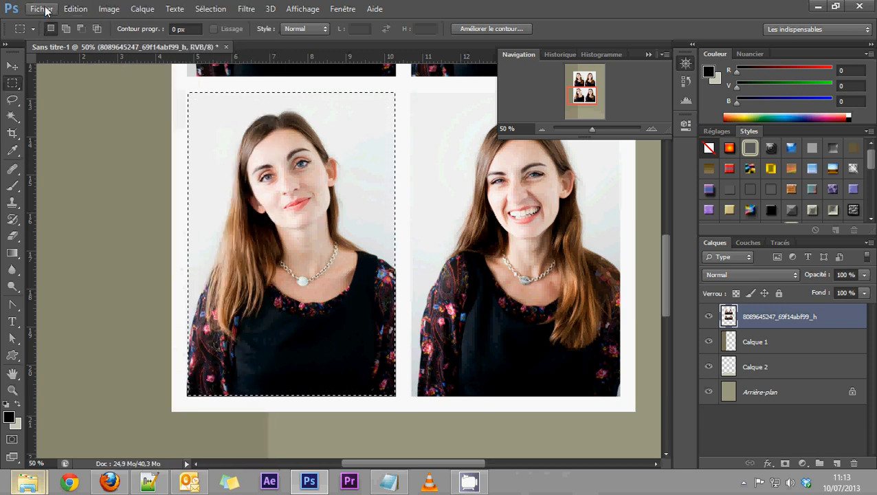
left_click(74, 8)
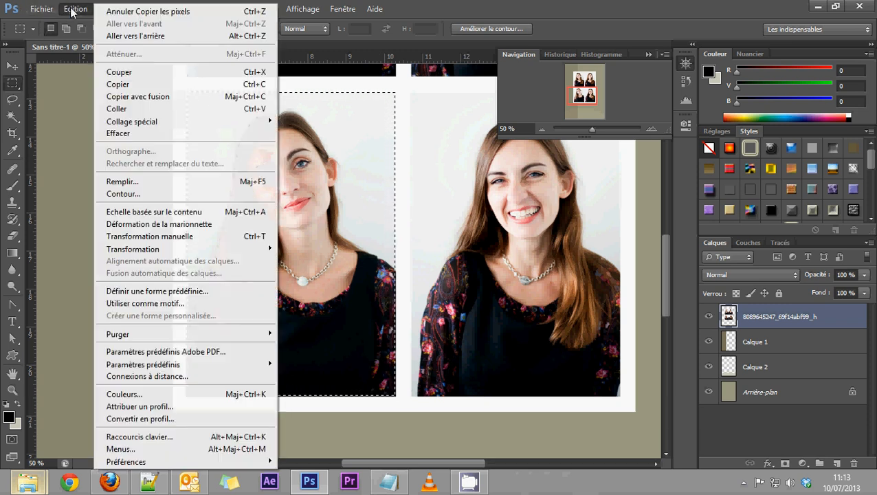
left_click(121, 109)
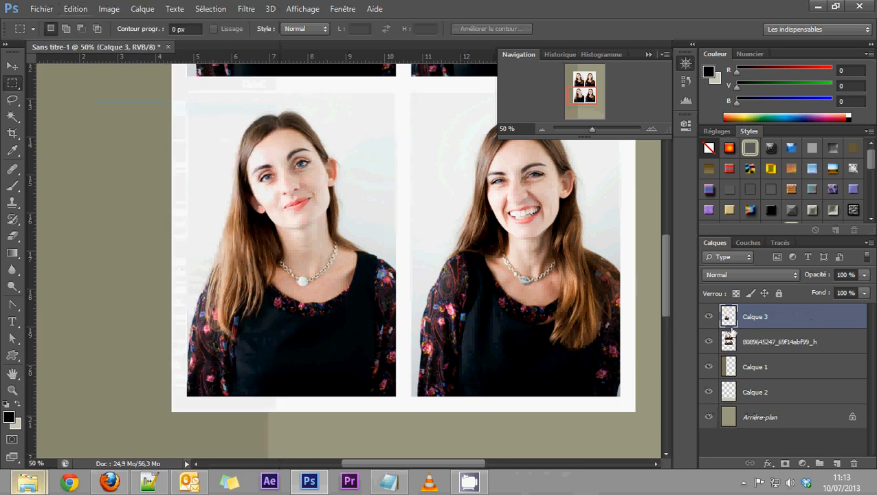
Toggle the visibility of Calque 3 and the photo sheet layer to compare the pasted portrait with the original
left_click(710, 342, "alt")
left_click(709, 341, "alt")
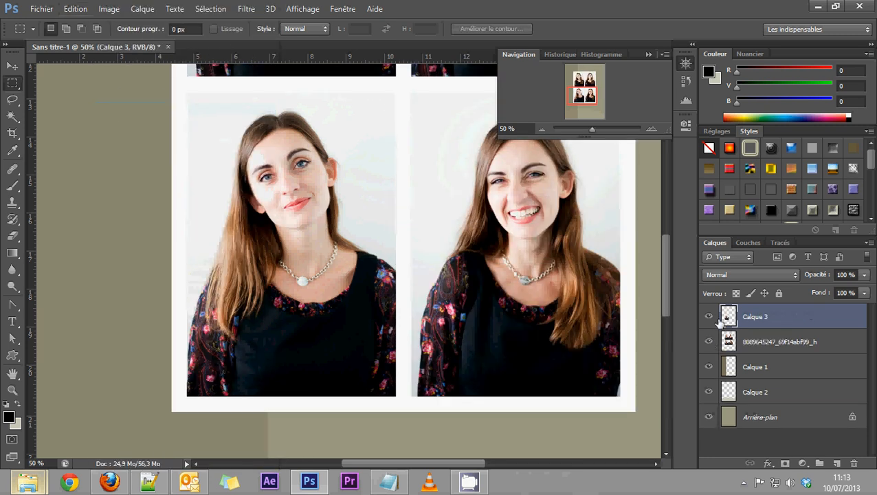
left_click(710, 318)
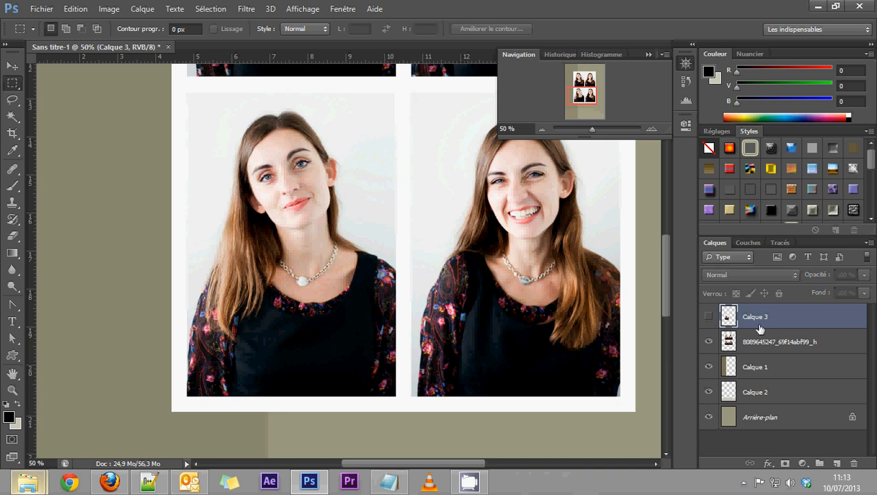
left_click(708, 341)
left_click(709, 341)
left_click(709, 317)
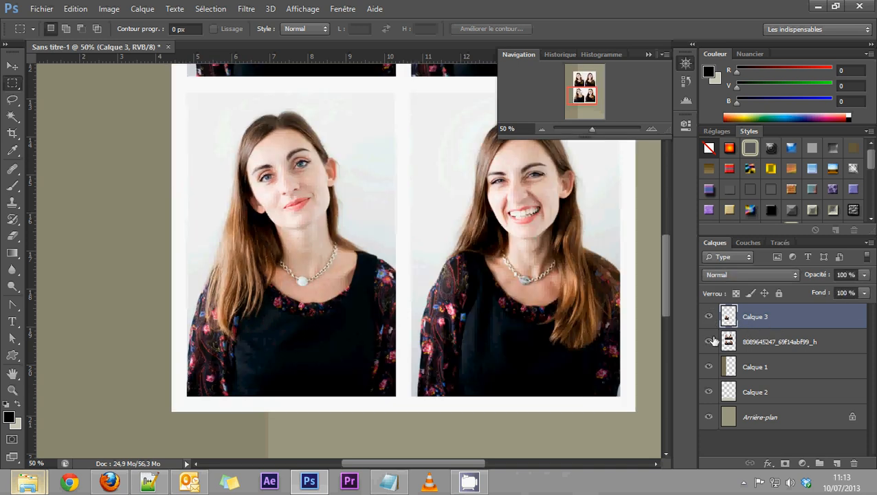
left_click(709, 341)
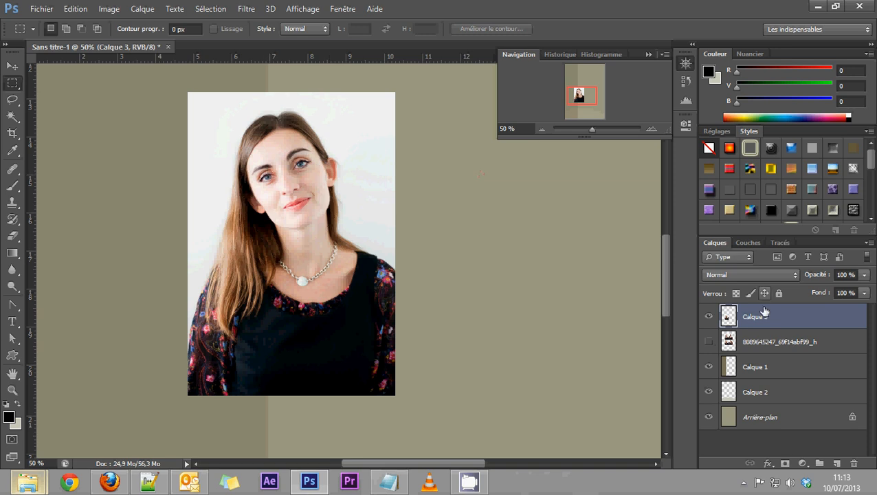
left_click(744, 343)
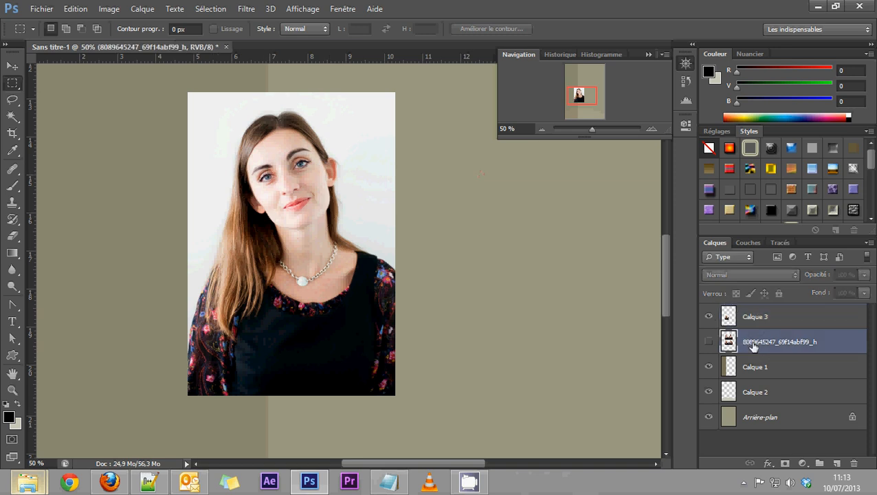
left_click(710, 341)
left_click(710, 343)
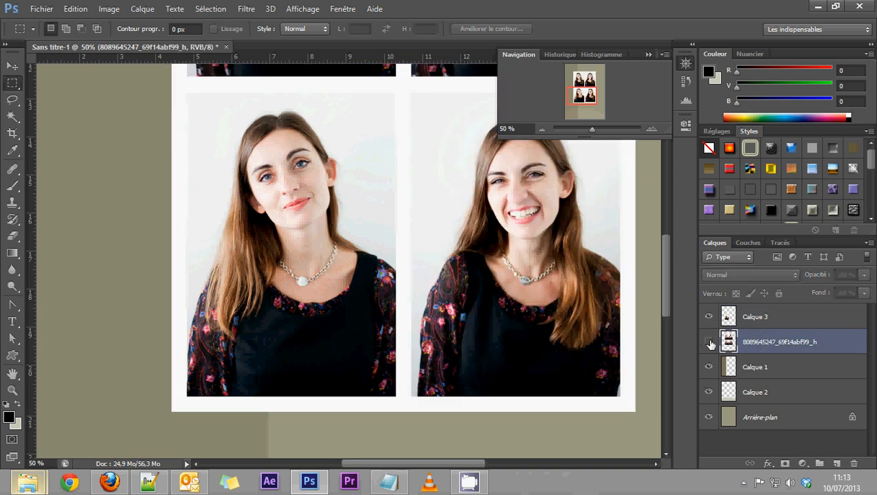
left_click(710, 342)
left_click(709, 342)
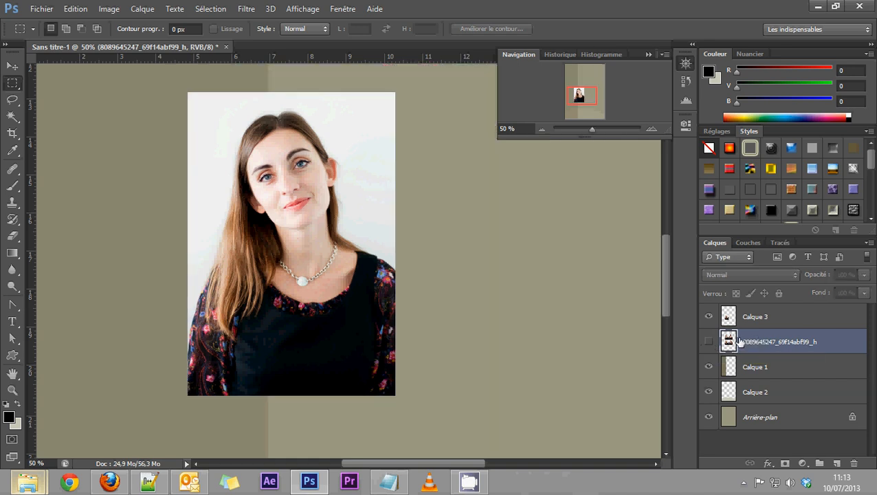
left_click(709, 342)
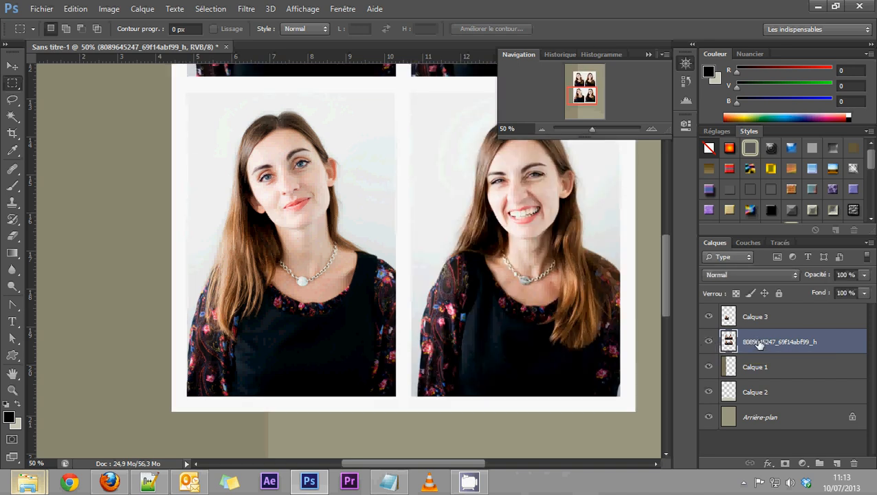
left_click_drag(759, 343, 856, 465)
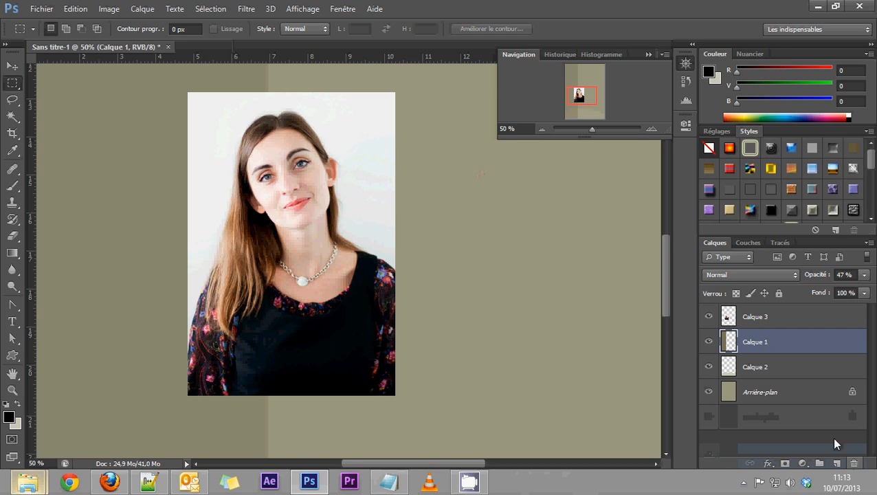
left_click_drag(575, 94, 573, 86)
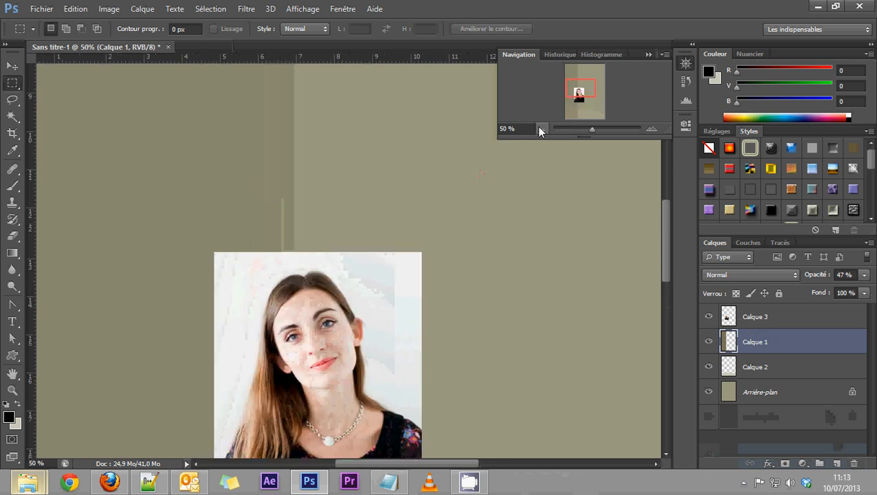
Move the portrait on Calque 3 to the top of the darker vertical band, near the page's upper-left corner
left_click(541, 129)
left_click(541, 128)
left_click(541, 129)
left_click(12, 66)
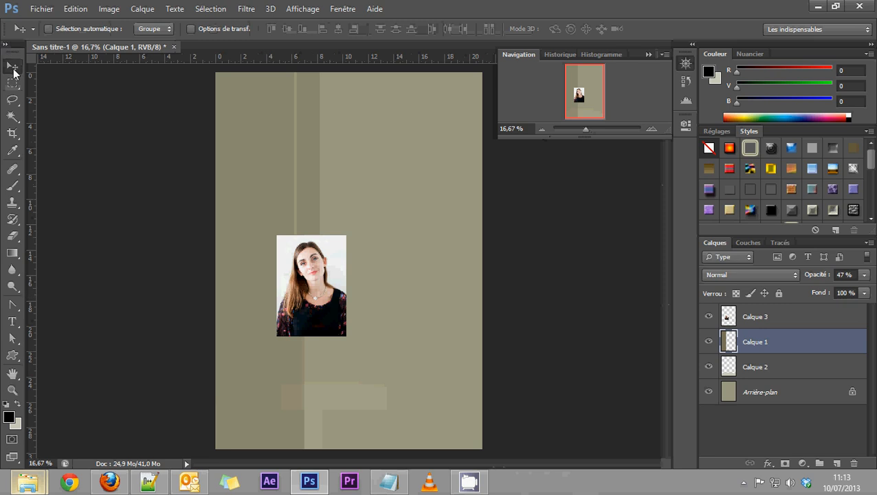
left_click(739, 323)
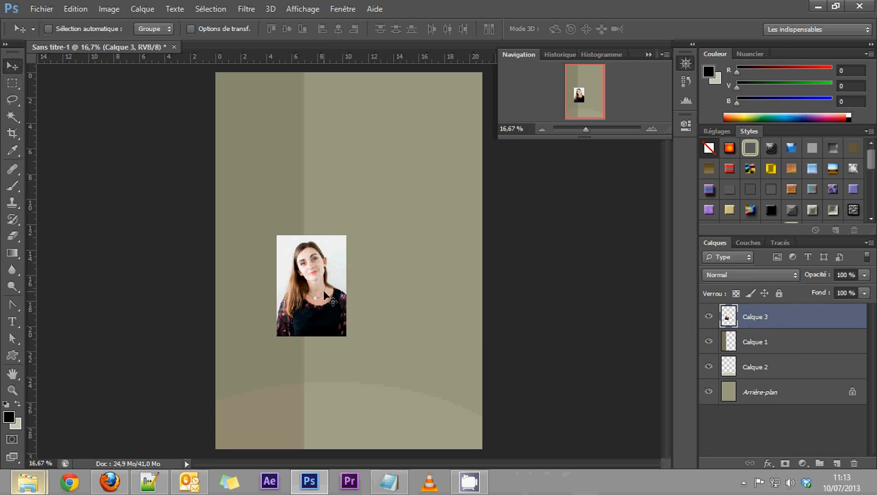
left_click_drag(321, 293, 269, 137)
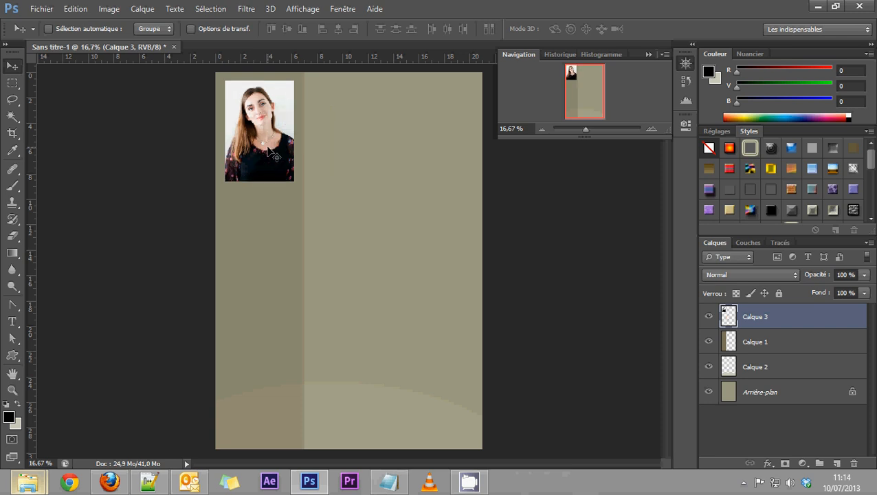
Fine-tune the portrait's horizontal position so it sits evenly between the page edge and the darker band's edge
key("shift+Right")
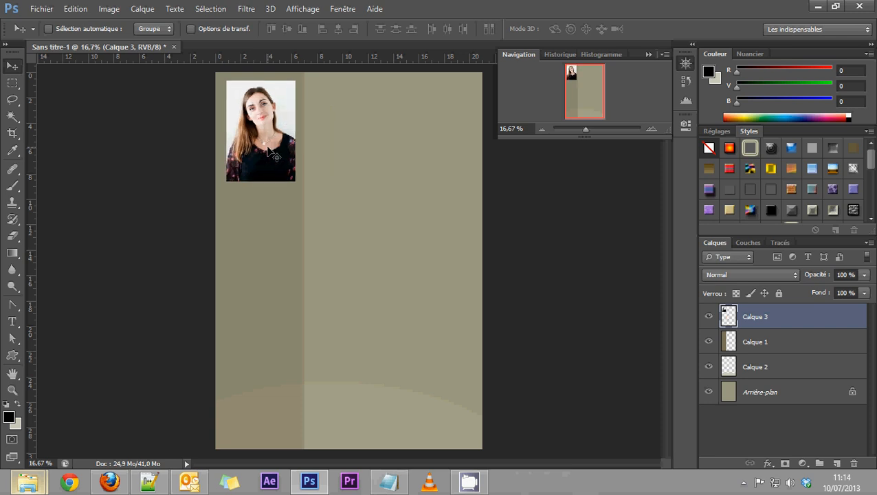
key("shift+Right")
key("shift+Left")
left_click(651, 128)
left_click_drag(585, 96, 577, 74)
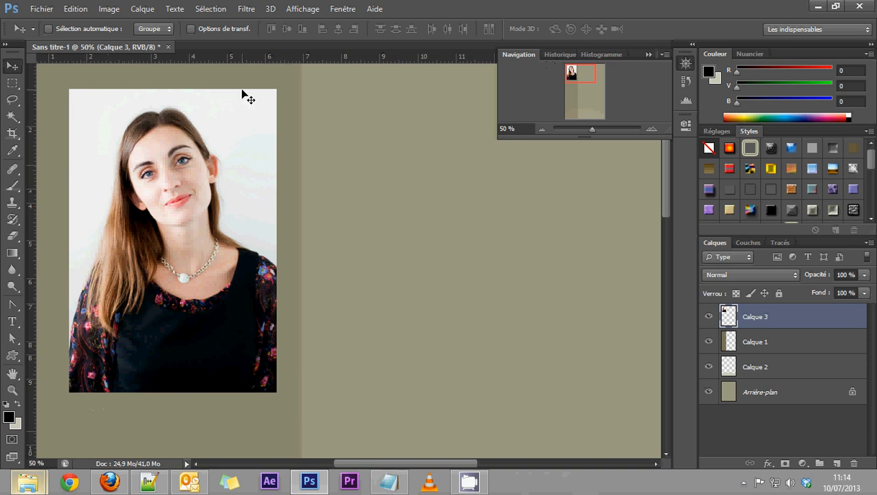
left_click_drag(241, 189, 236, 192)
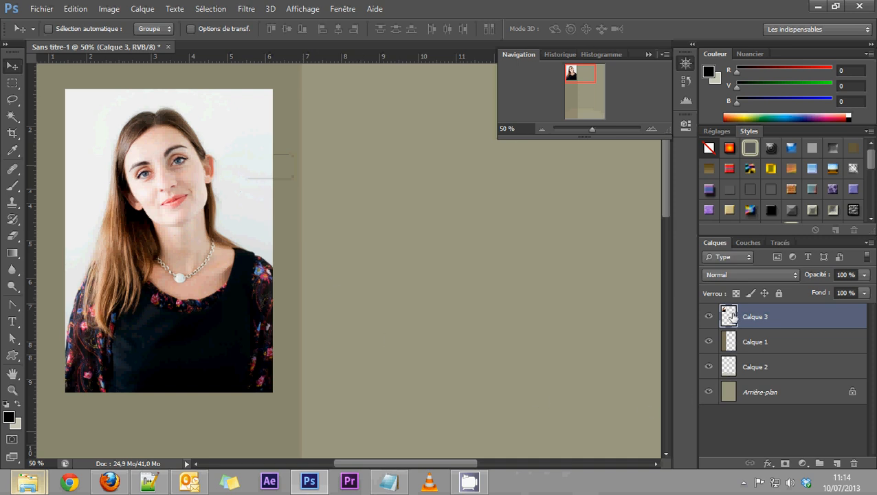
double_click(757, 317)
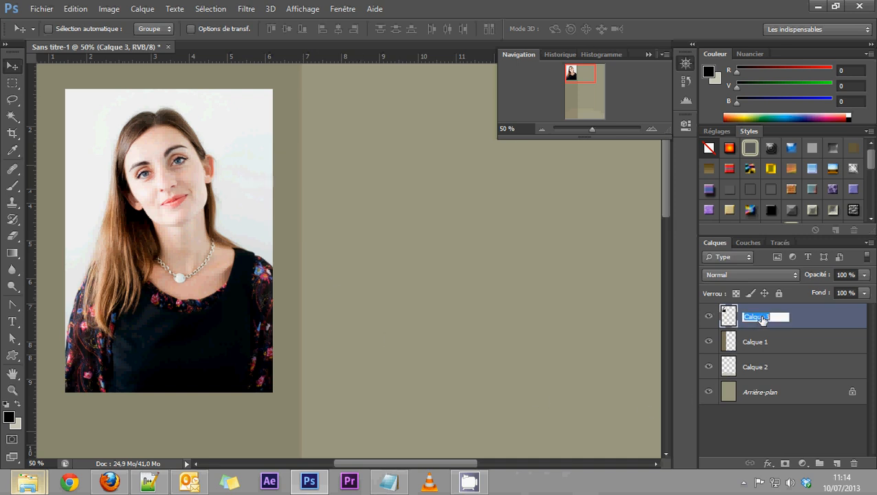
left_click(801, 321)
double_click(728, 319)
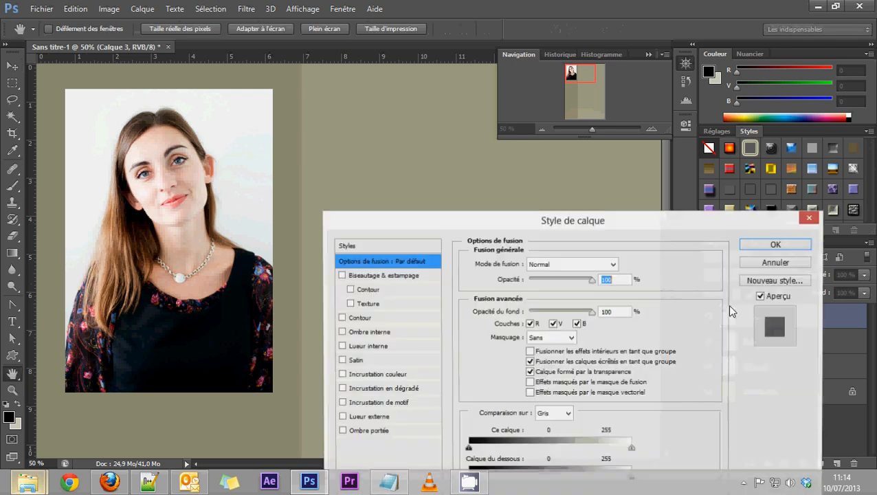
left_click(776, 263)
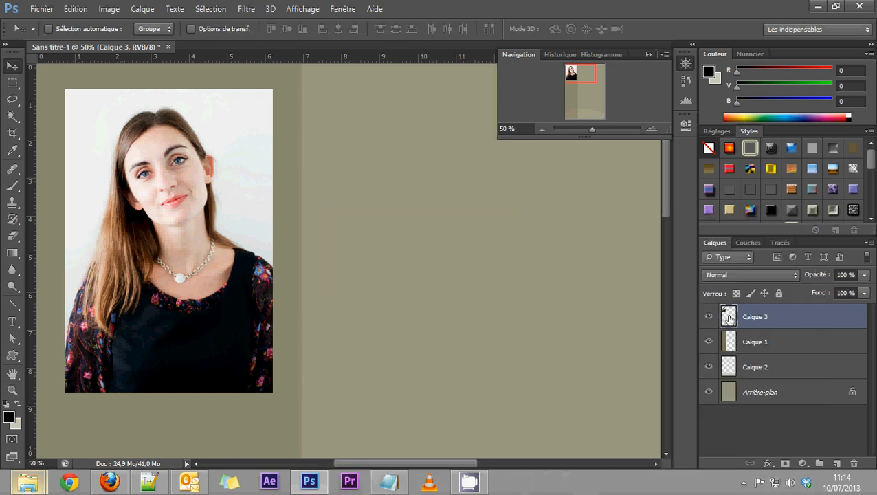
double_click(730, 318)
left_click(759, 263)
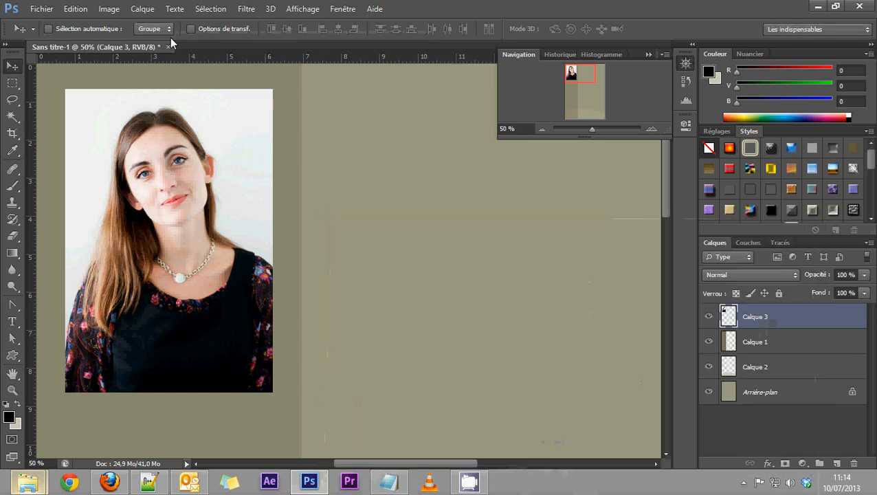
left_click(141, 9)
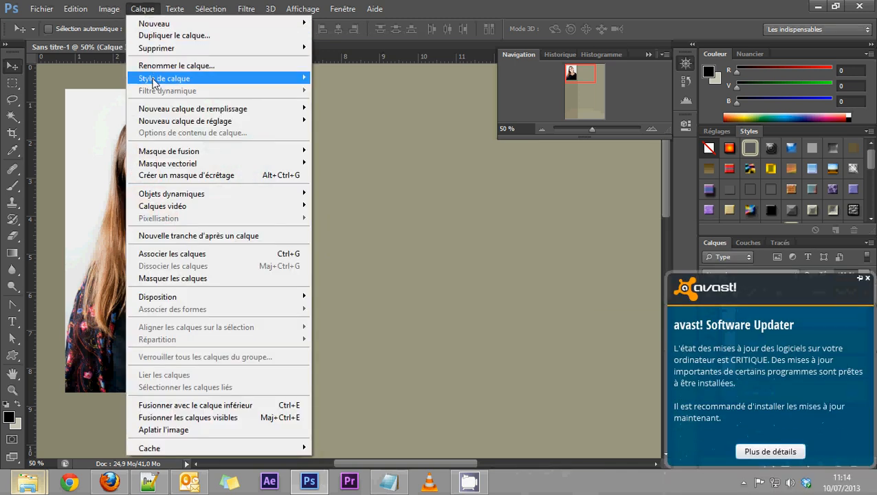
mouse_move(153, 83)
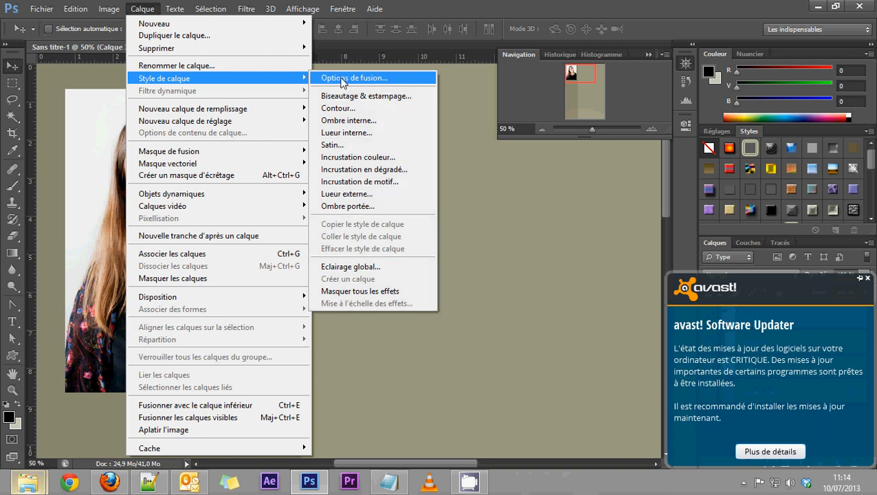
left_click(869, 278)
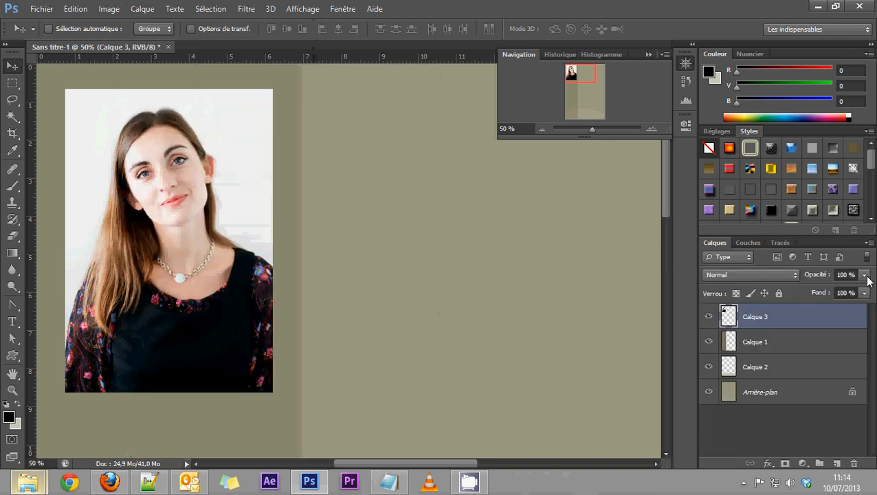
Add a Contour layer style to Calque 3 with a size of 27 px, keeping the portrait in view
double_click(730, 318)
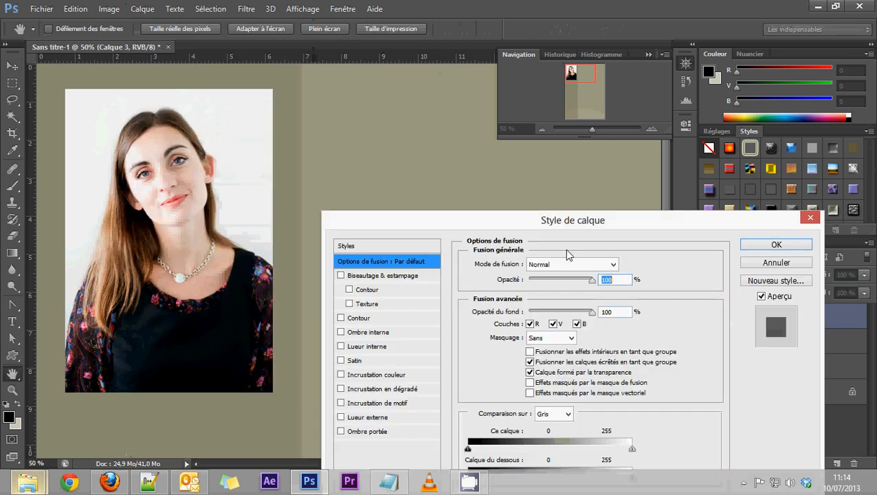
left_click_drag(619, 215, 489, 93)
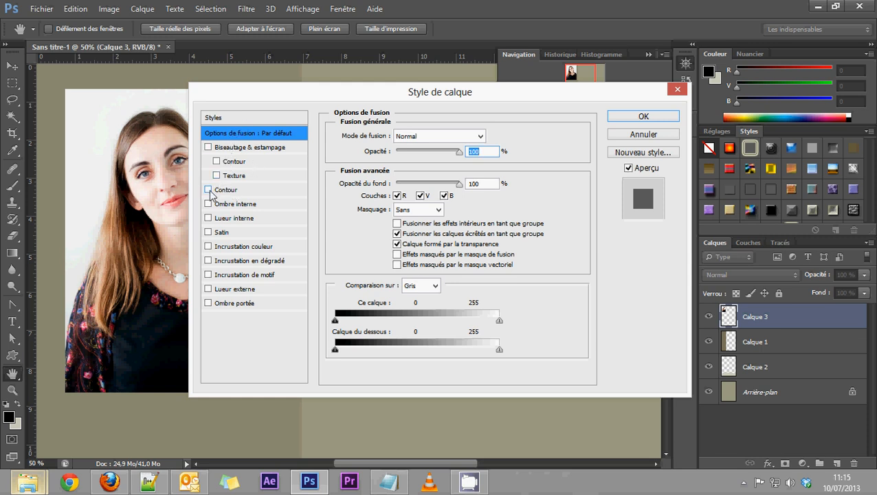
left_click(232, 193)
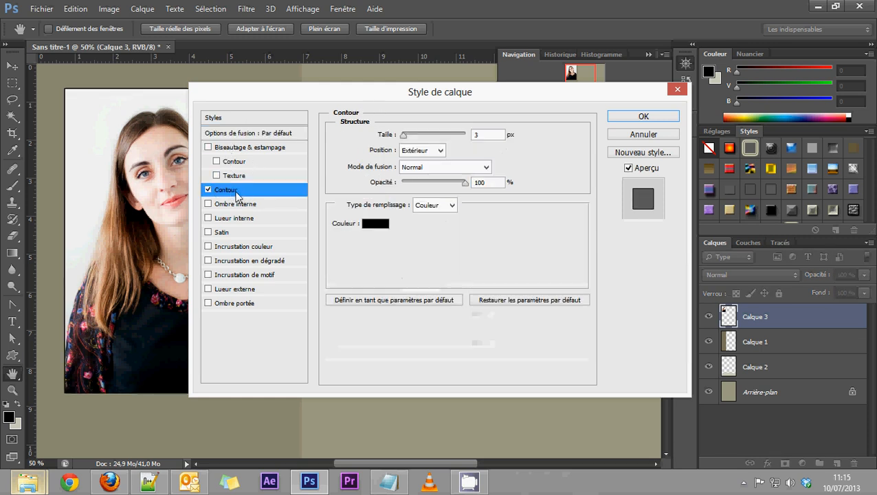
left_click_drag(285, 94, 379, 128)
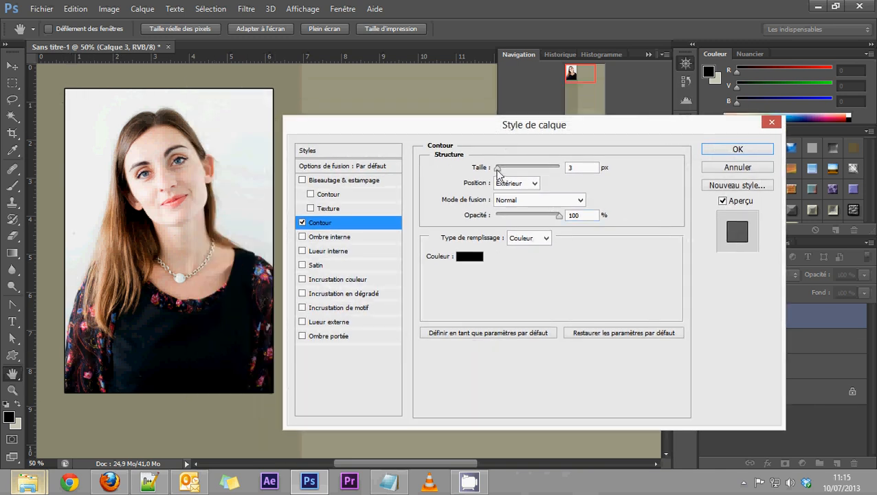
mouse_move(497, 170)
left_mouse_down()
mouse_move(538, 170)
mouse_move(507, 168)
left_mouse_up()
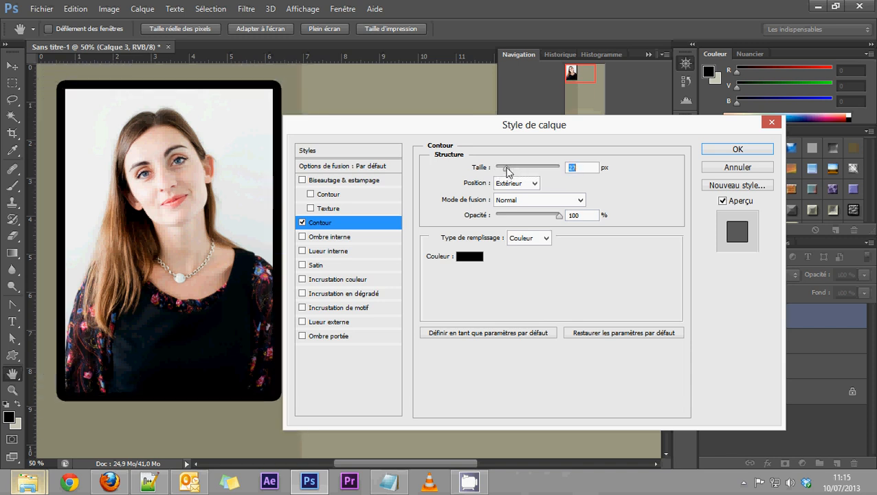
Try the Intérieur and Centre positions for the portrait's stroke, and vary its opacity before returning it to 100 %
left_click(512, 184)
left_click(507, 199)
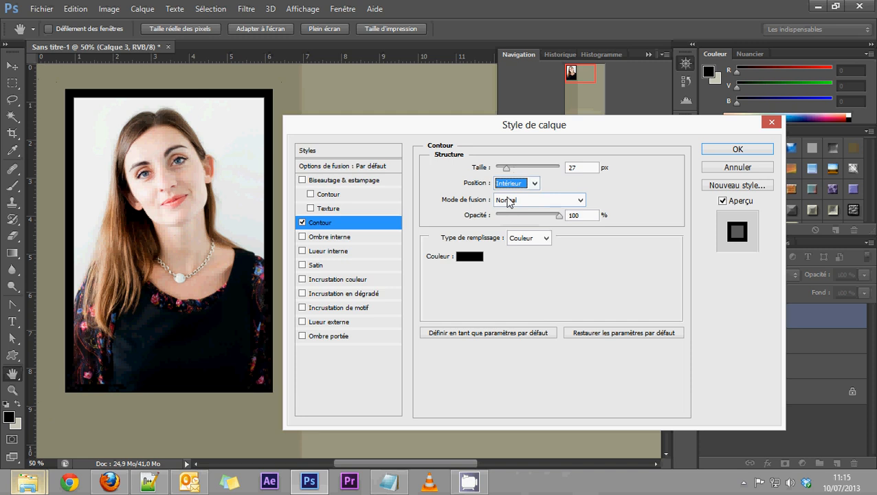
left_click(513, 182)
left_click(509, 217)
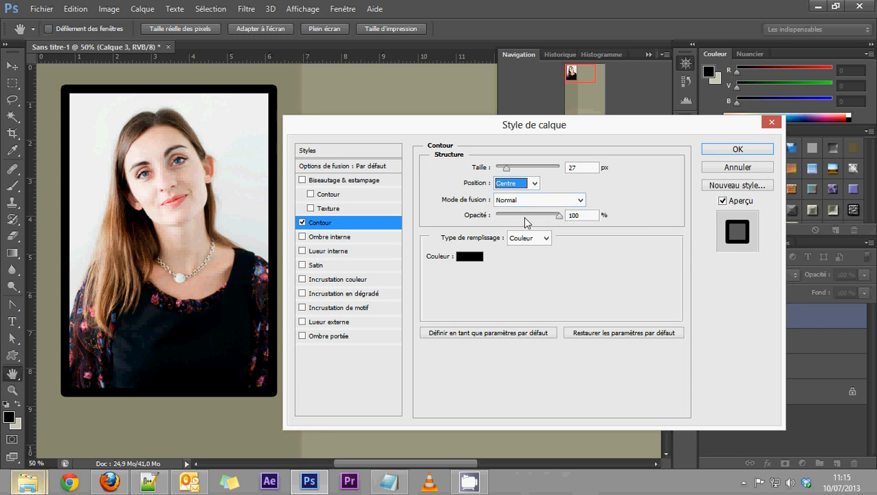
left_click_drag(523, 217, 561, 218)
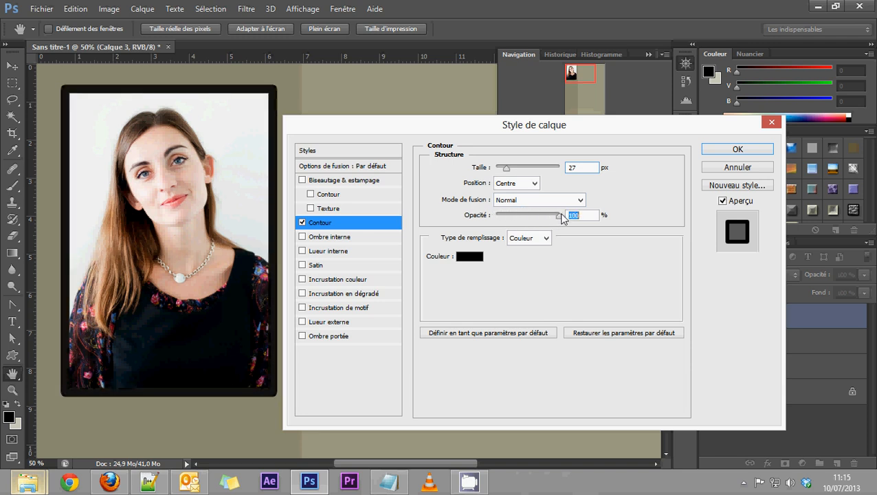
Try the Dégradé and Motif fill types on the portrait's stroke and return it to Couleur
left_click(470, 258)
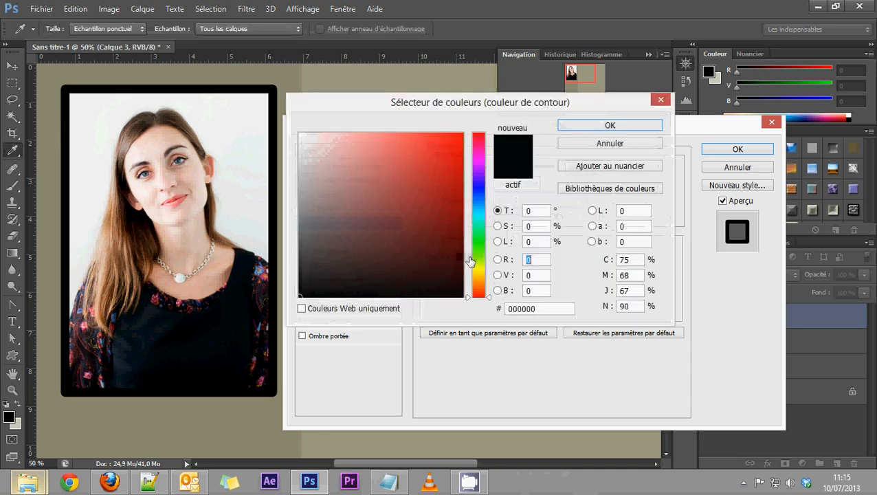
left_click(610, 143)
left_click(545, 238)
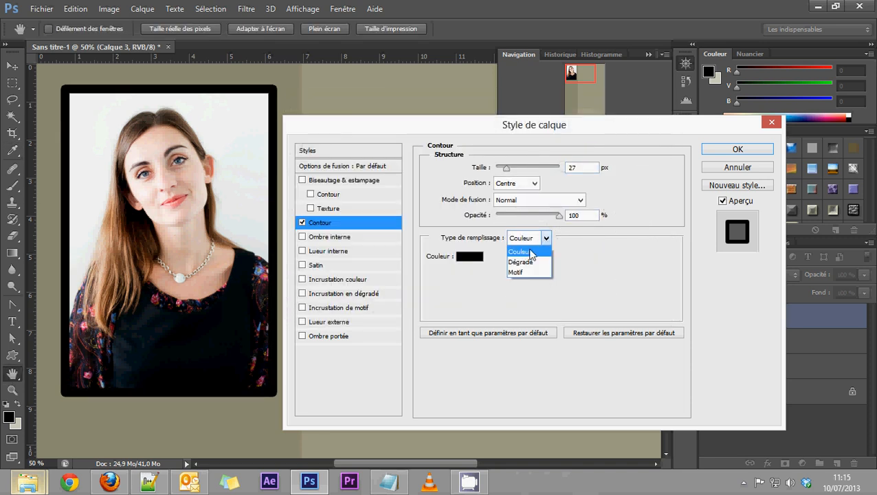
left_click(529, 262)
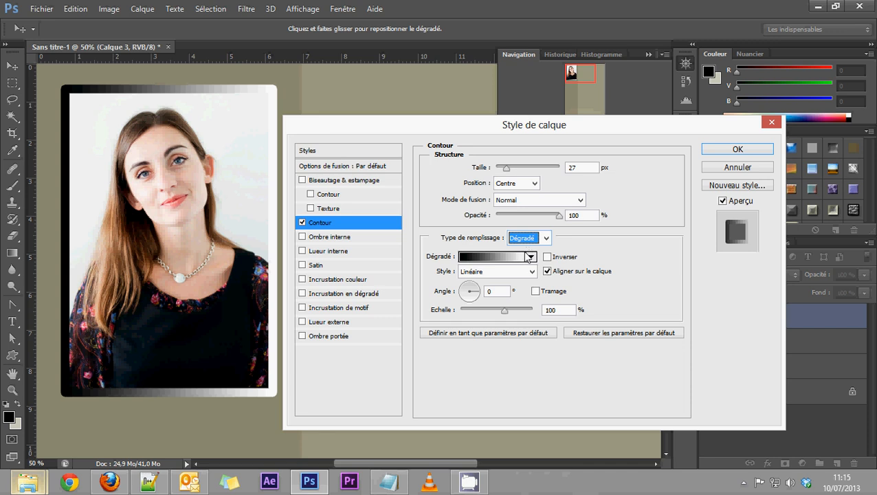
left_click(545, 239)
left_click(526, 270)
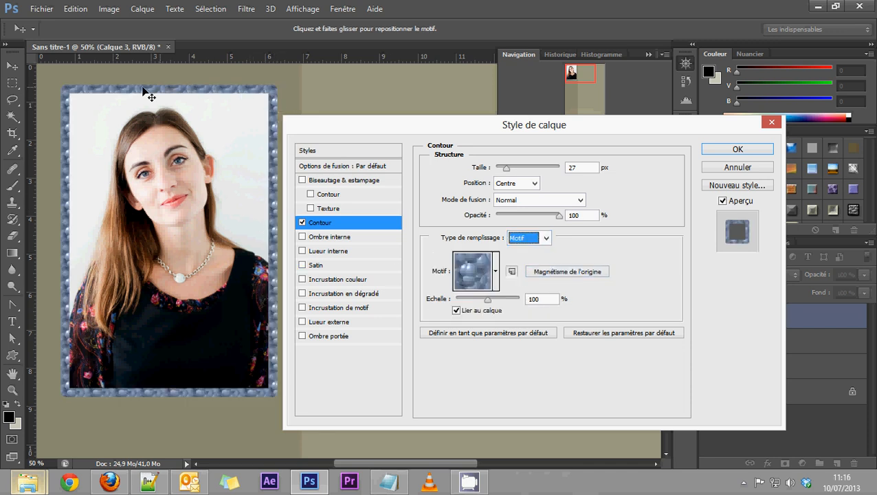
left_click(527, 239)
left_click(526, 252)
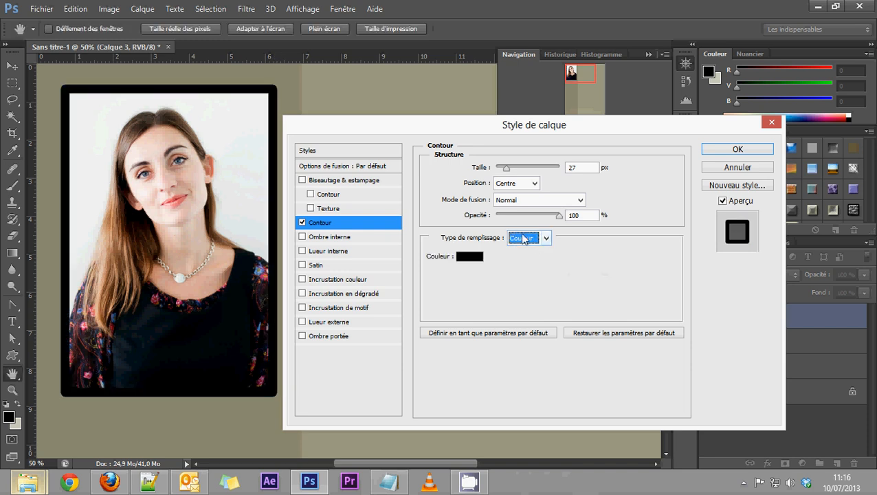
Set the stroke colour to a dark olive grey slightly darker than 605e4f, based on the sampled page background
left_click(470, 258)
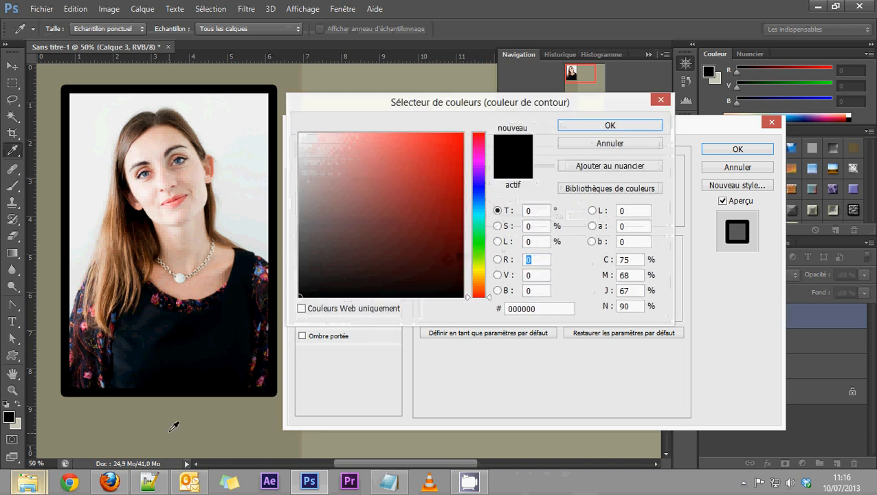
left_click(170, 430)
mouse_move(333, 207)
left_mouse_down()
mouse_move(322, 250)
mouse_move(327, 236)
left_mouse_up()
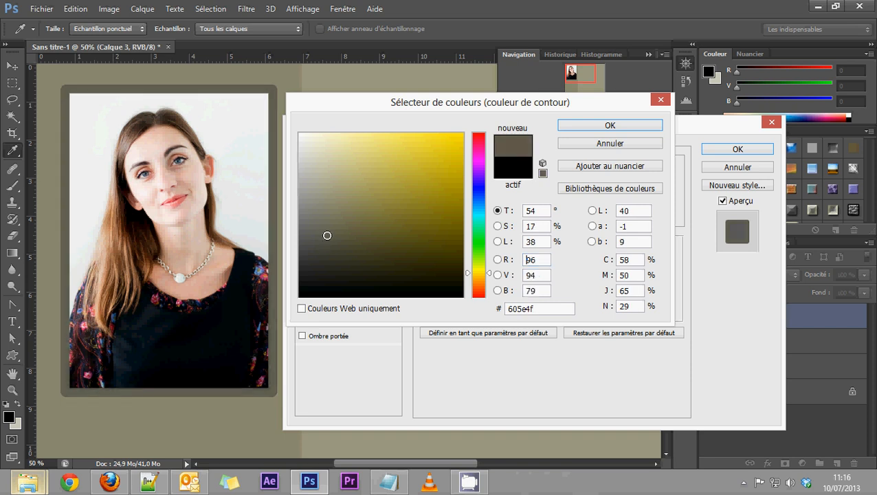
left_click(611, 125)
left_click(473, 257)
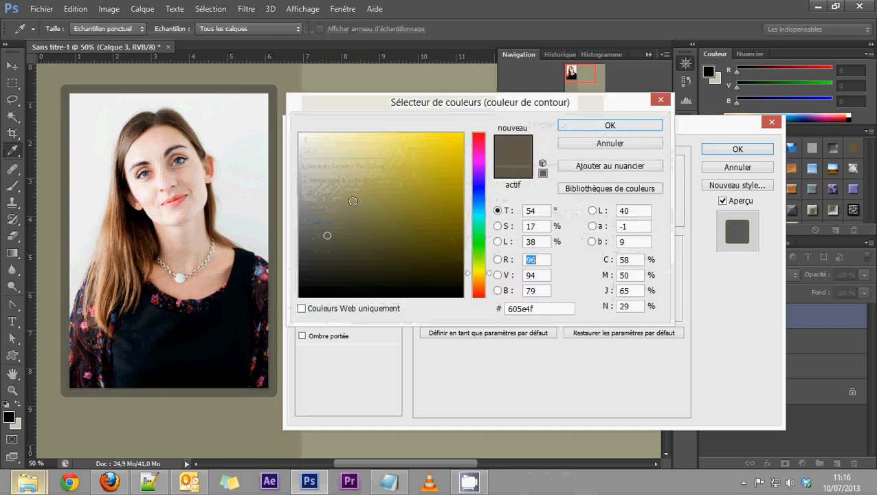
left_click_drag(330, 236, 331, 245)
left_click(611, 125)
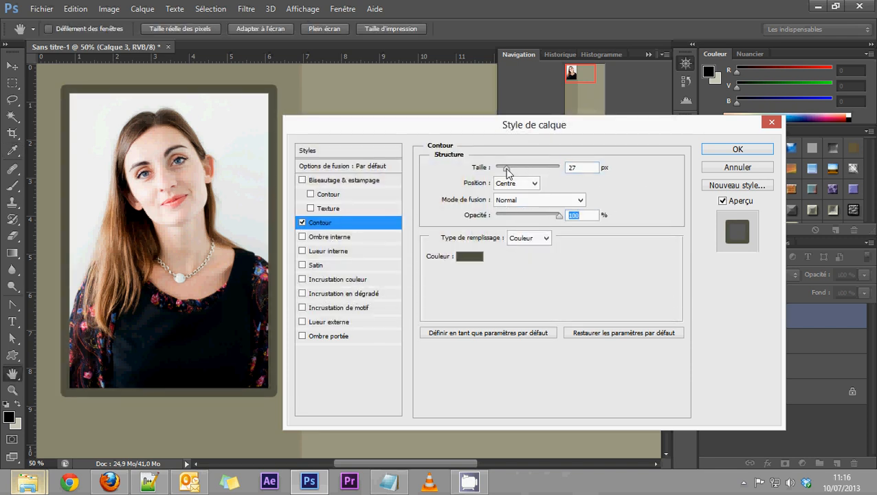
Reduce the portrait's stroke size to 6 px and set its position to Intérieur
left_click_drag(507, 169, 500, 169)
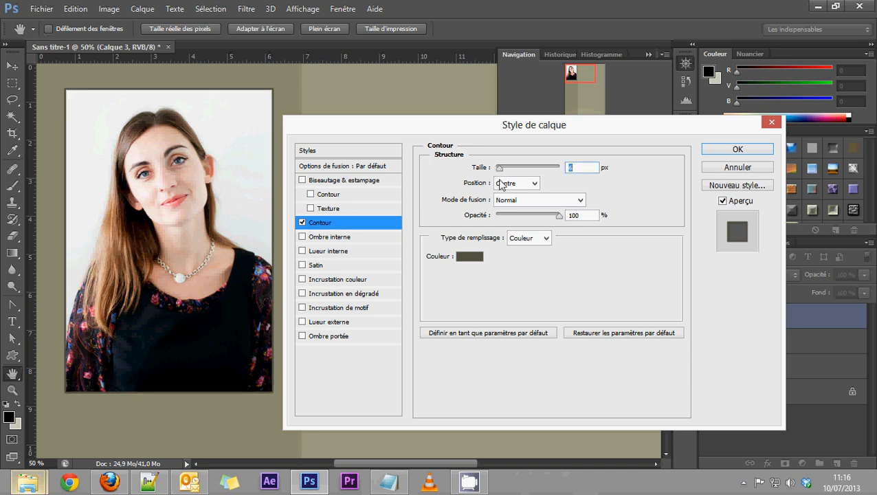
left_click(517, 183)
left_click(512, 207)
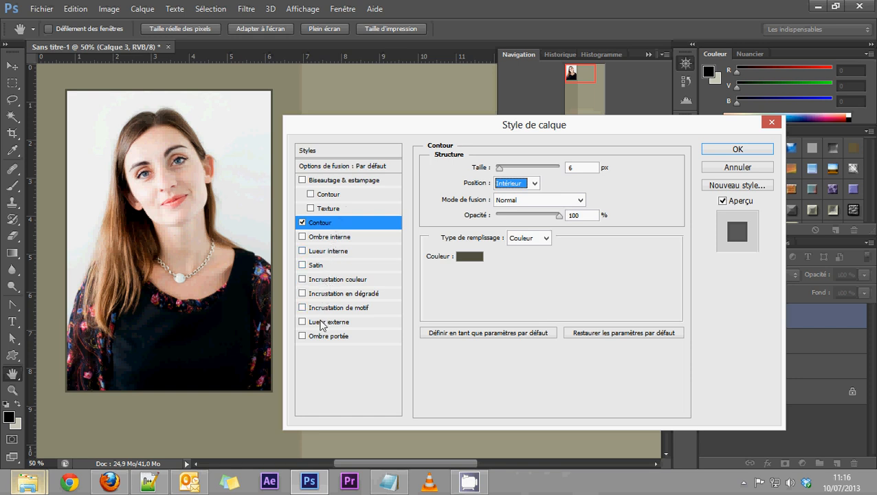
Add an inner glow (Lueur interne) to the portrait and set the glow colour to white, ffffff
left_click(336, 252)
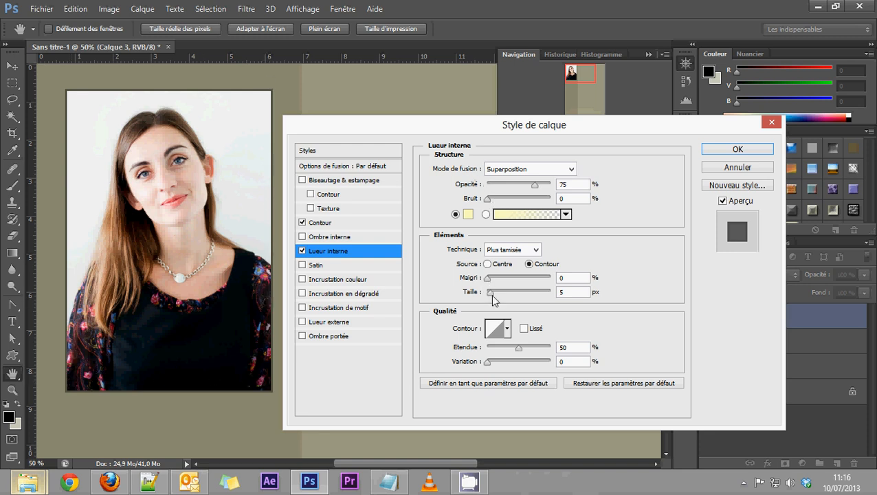
left_click_drag(488, 279, 562, 296)
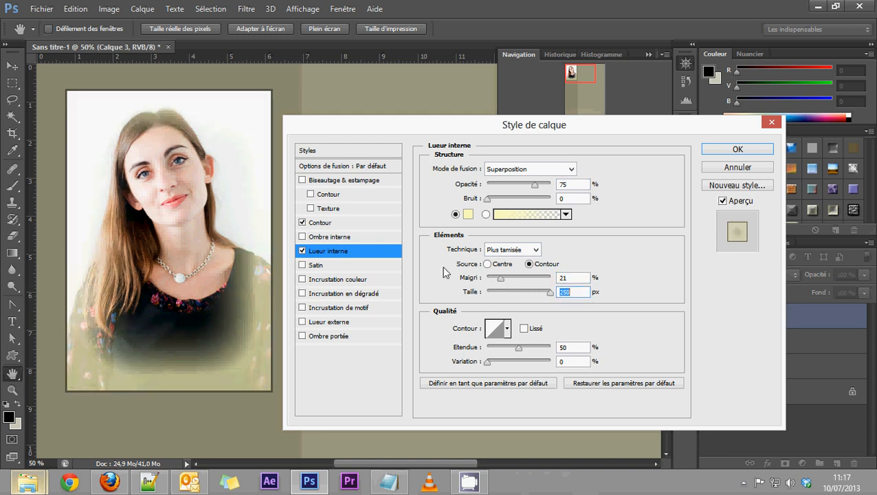
left_click(469, 216)
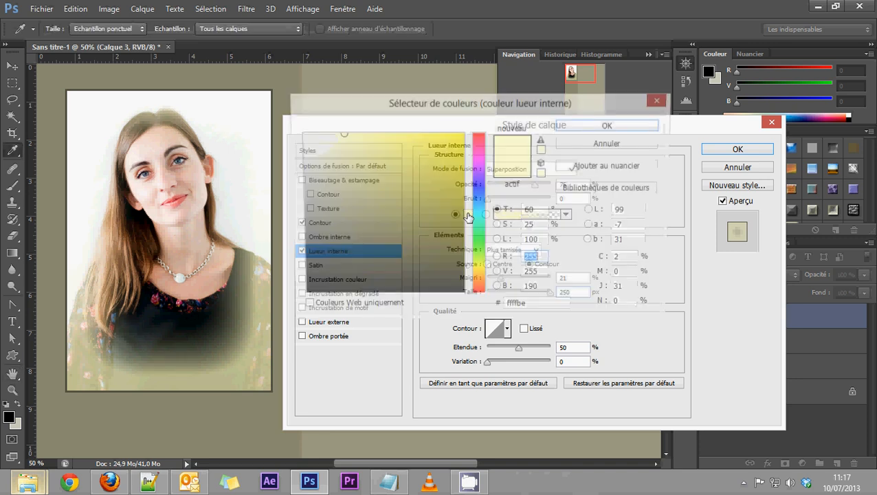
left_click_drag(352, 147, 289, 129)
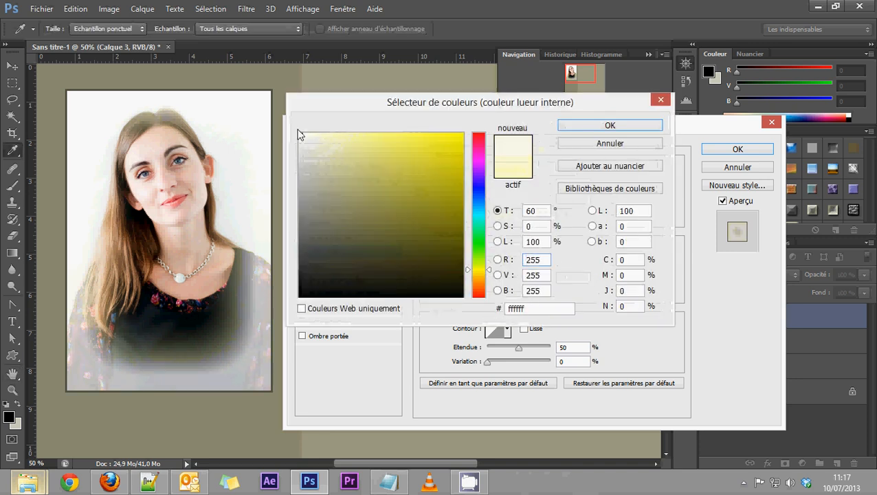
left_click(579, 127)
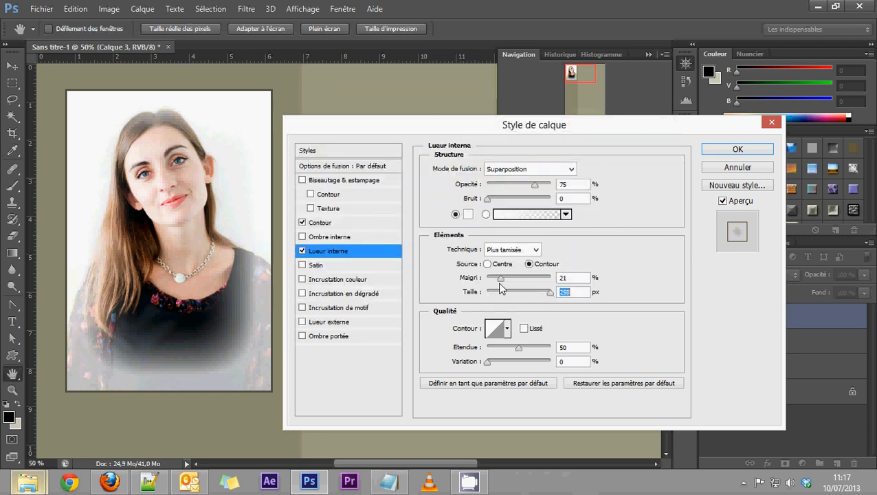
Set the inner glow's Maigri to 100 %, Taille to 24 px and Opacité to 39 %, and apply the layer style
left_click_drag(500, 279, 579, 277)
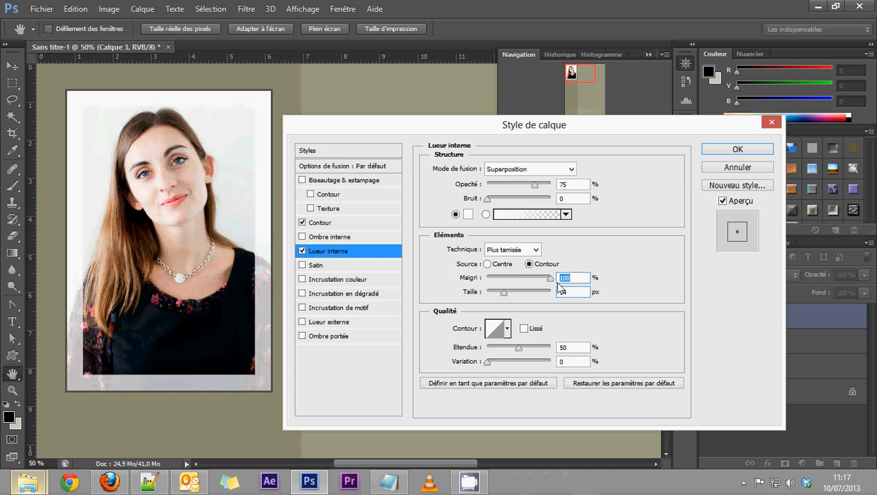
left_click_drag(545, 281, 571, 288)
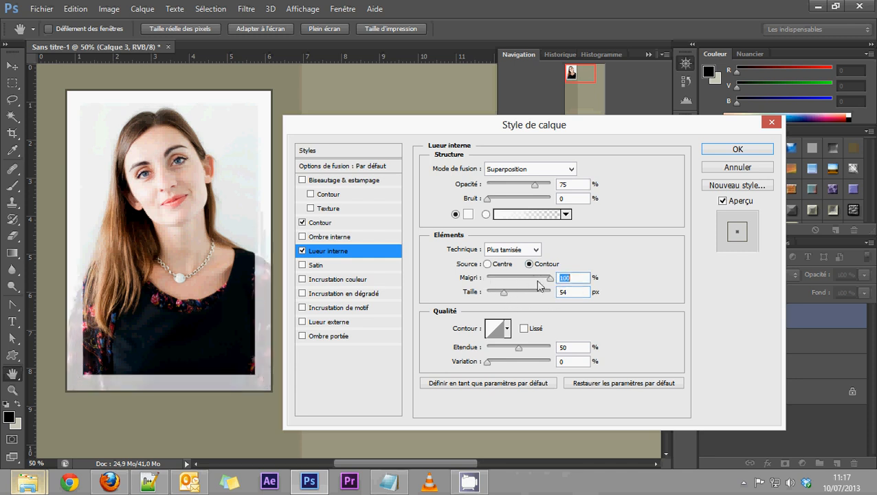
mouse_move(501, 296)
left_mouse_down()
mouse_move(491, 295)
mouse_move(498, 297)
left_mouse_up()
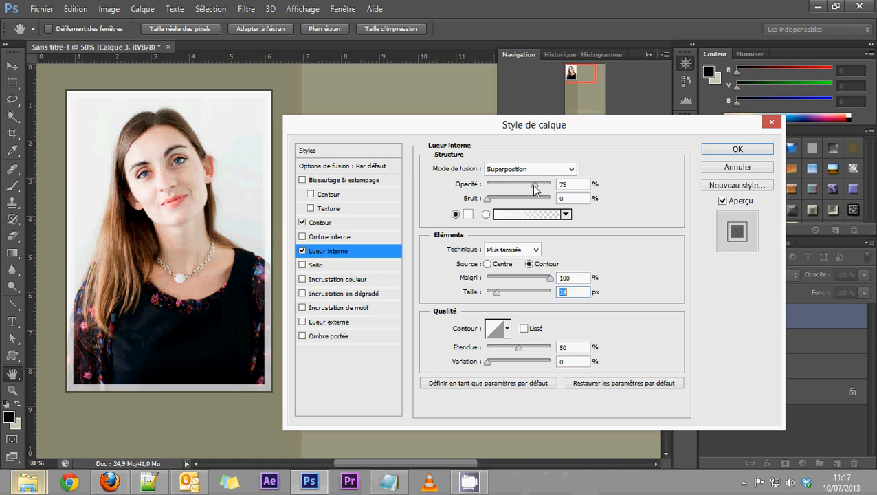
left_click_drag(535, 184, 513, 184)
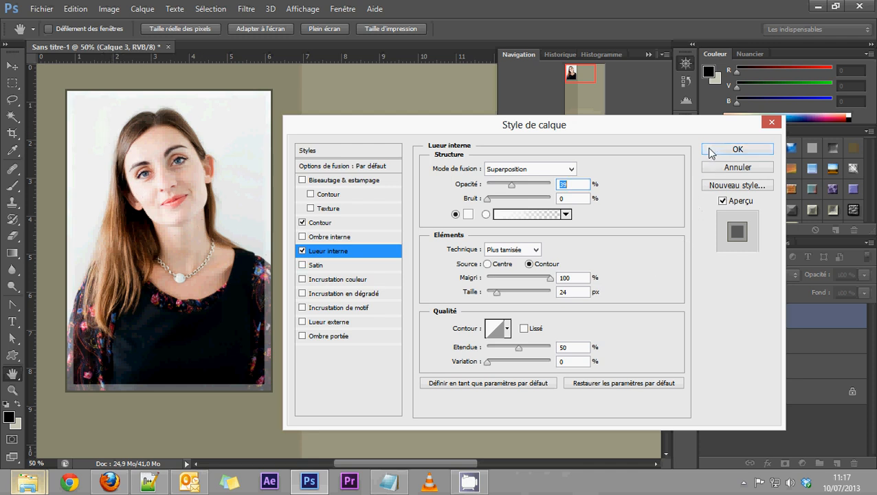
left_click(737, 149)
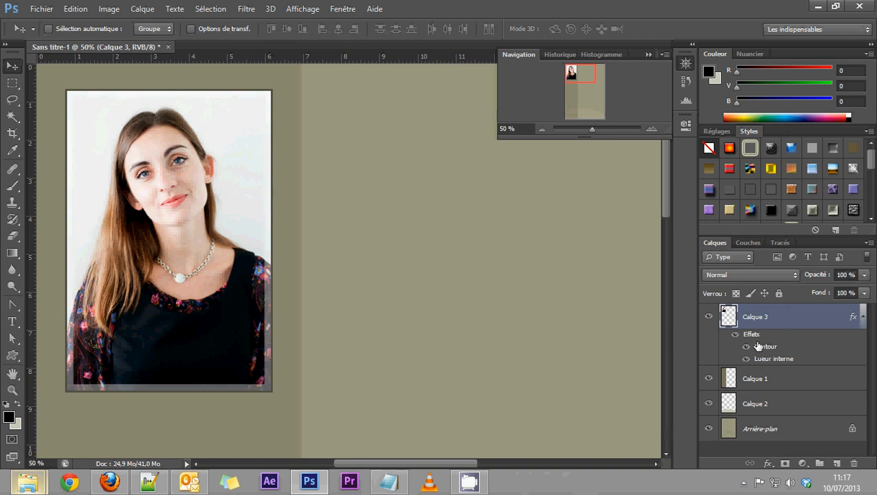
Review the effects listed under the portrait's layer and reopen its layer style settings without changing them
left_click(862, 316)
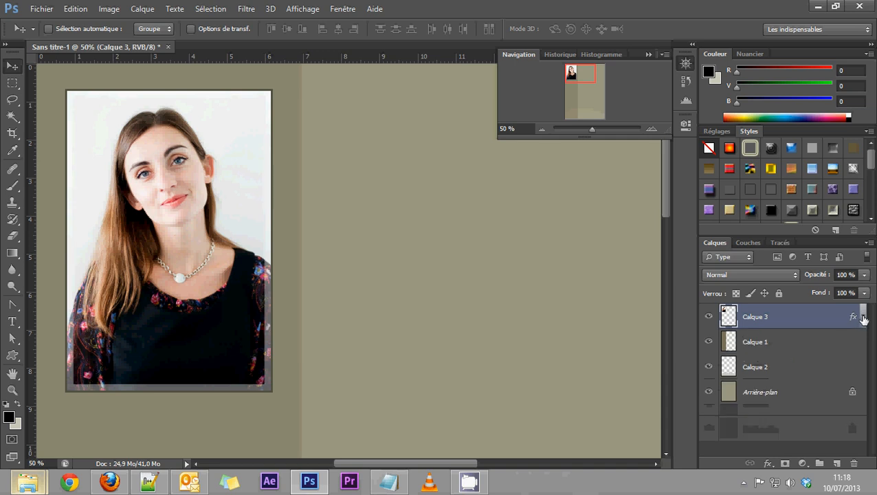
left_click(862, 317)
left_click(863, 319)
left_click(863, 320)
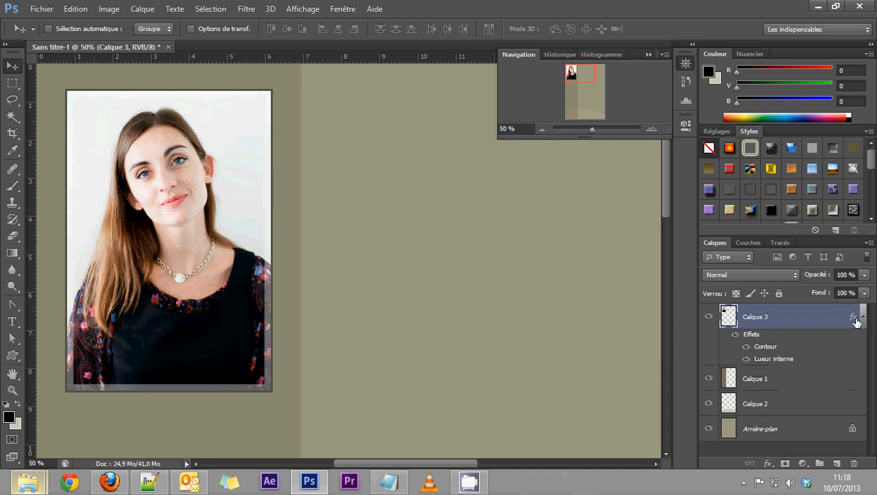
double_click(753, 337)
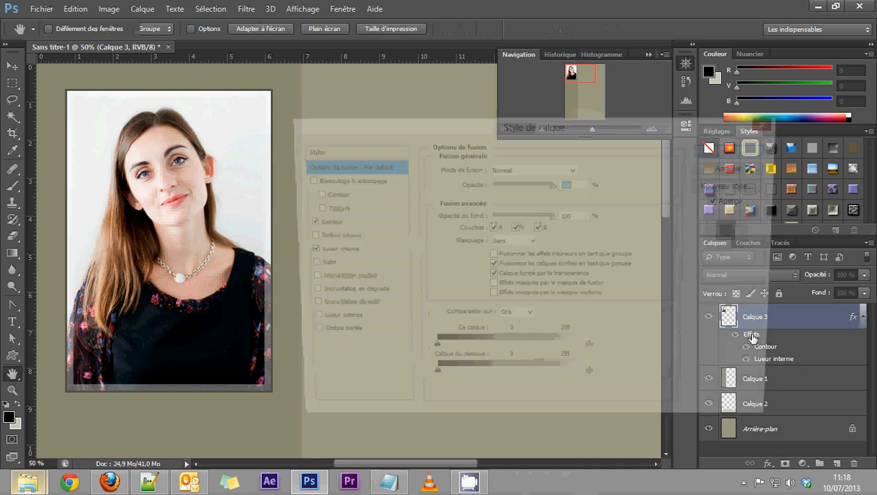
left_click_drag(627, 131, 490, 130)
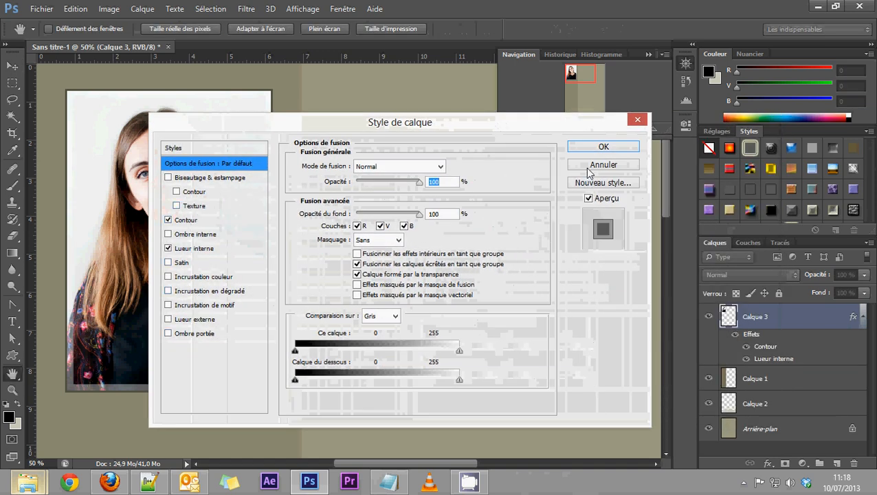
left_click(605, 145)
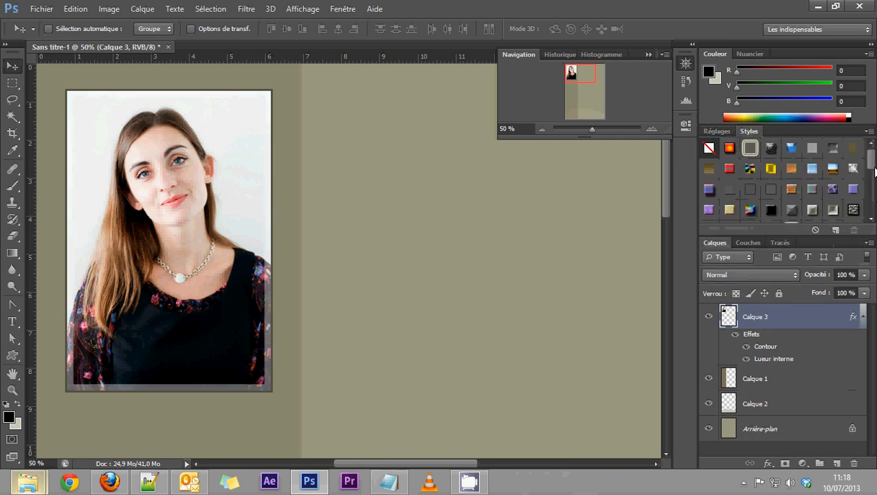
Save the portrait's stroke and inner glow as a new style preset that includes the layer effects
left_click_drag(874, 170, 873, 209)
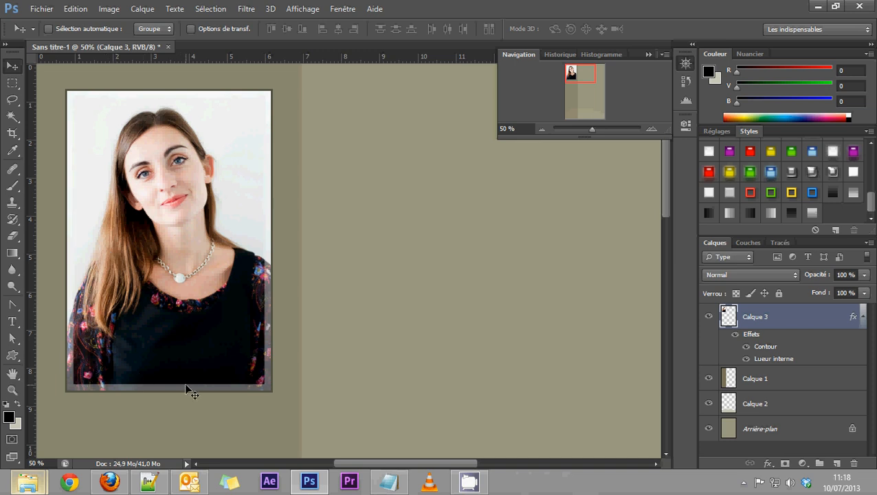
left_click(836, 232)
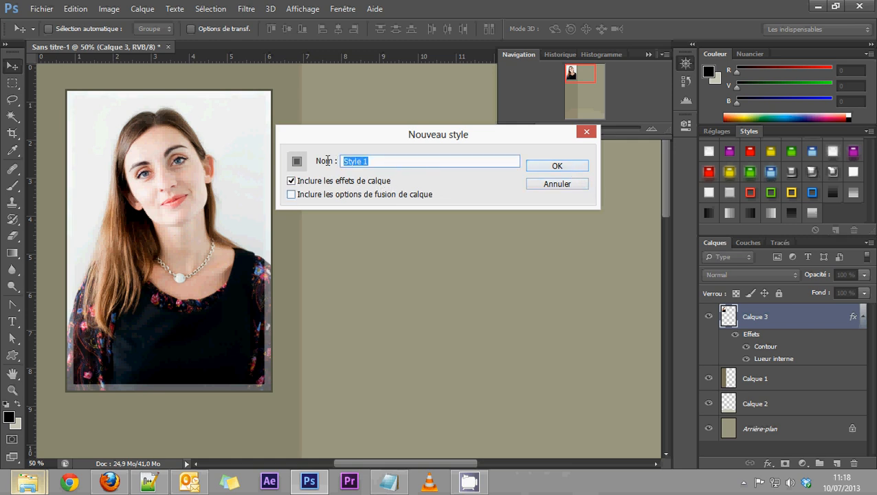
type("e")
left_click(554, 167)
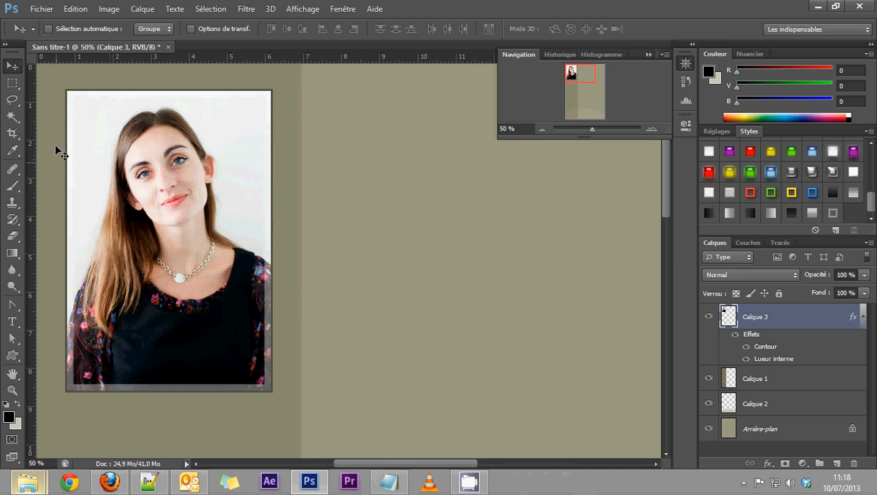
Duplicate the styled portrait beside the original, and remove all effects from the copy
left_click_drag(181, 239, 442, 238)
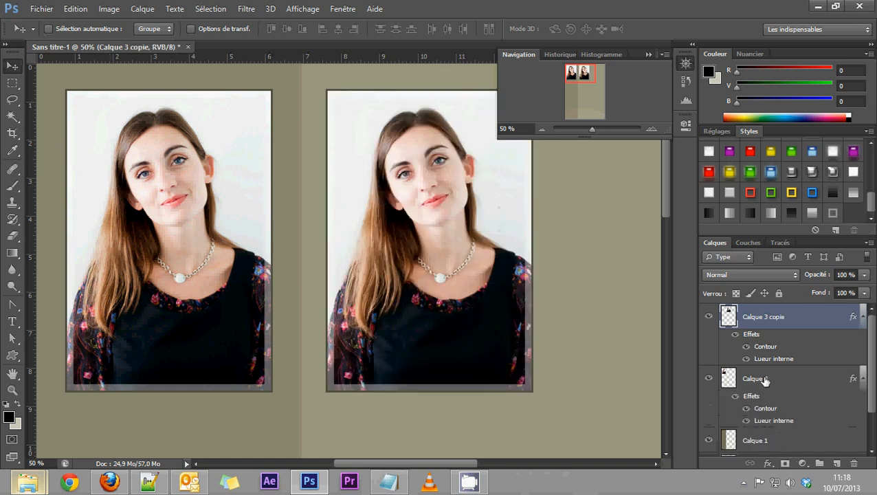
left_click_drag(752, 334, 854, 463)
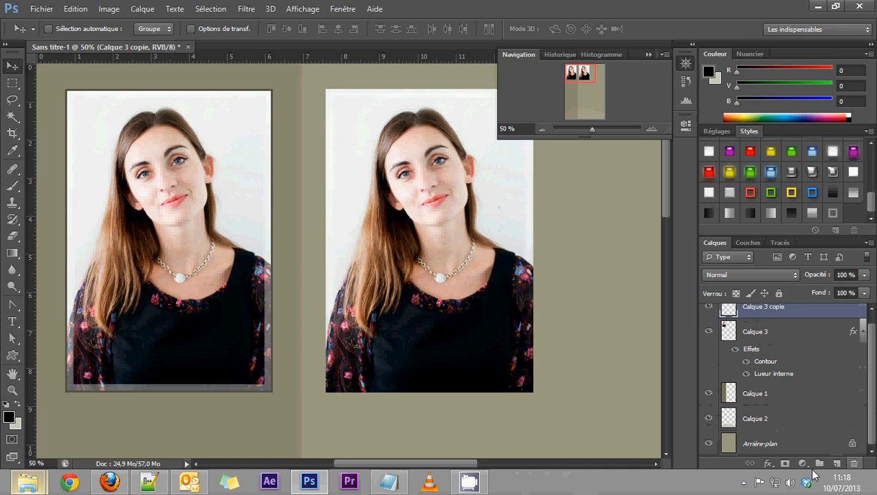
left_click_drag(433, 212, 408, 246)
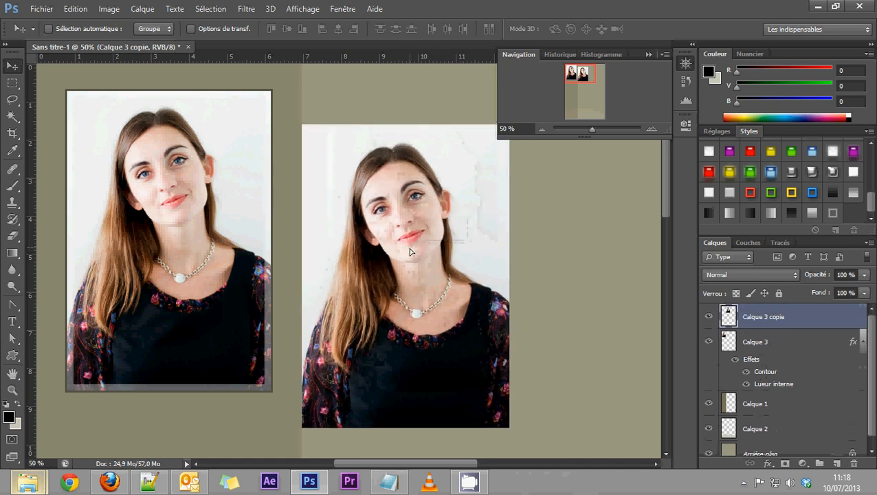
left_click_drag(382, 202, 397, 206)
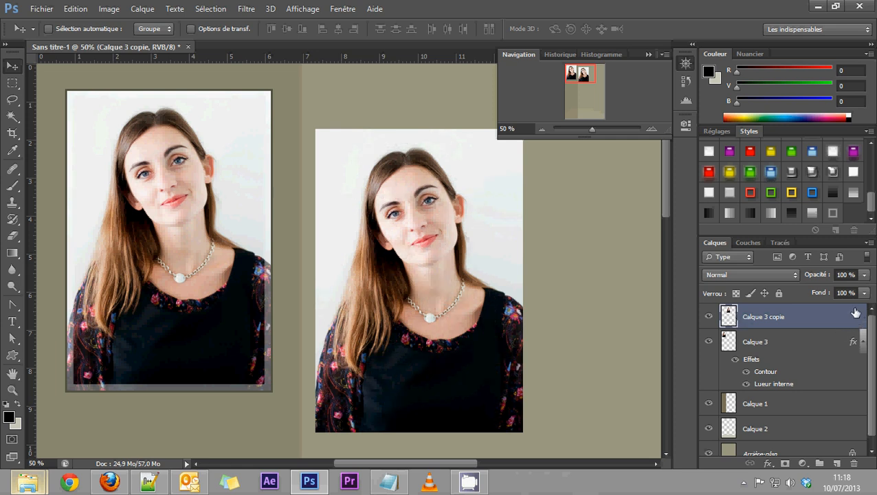
left_click(862, 339)
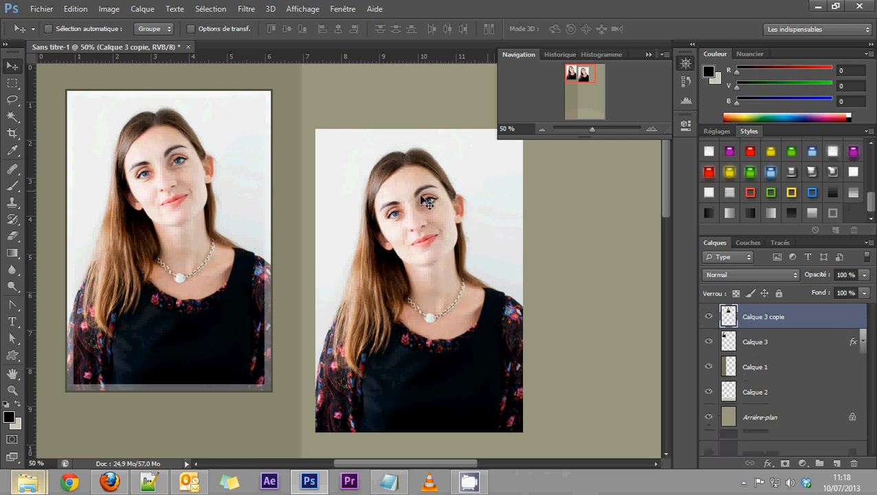
Apply the saved style to the portrait copy, try several coloured and grey presets on it, and return to the saved style
left_click(833, 214)
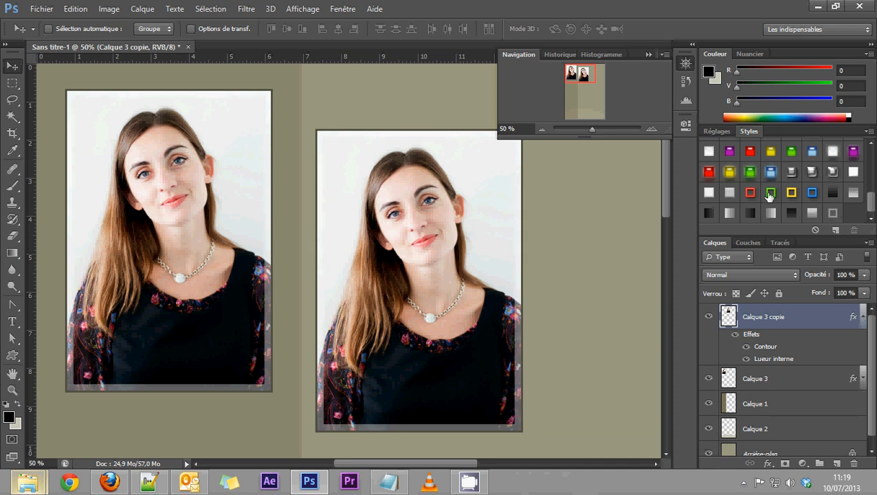
left_click(771, 193)
left_click(750, 193)
left_click(811, 193)
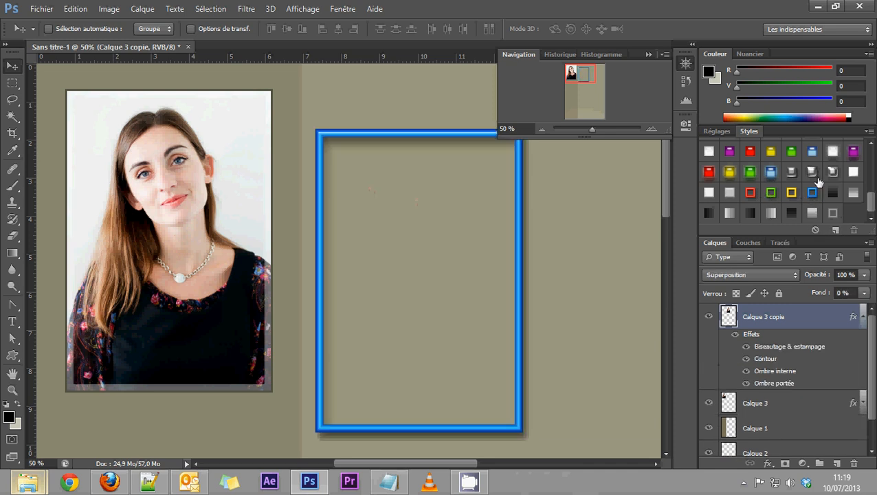
left_click(812, 172)
left_click(791, 172)
left_click(729, 172)
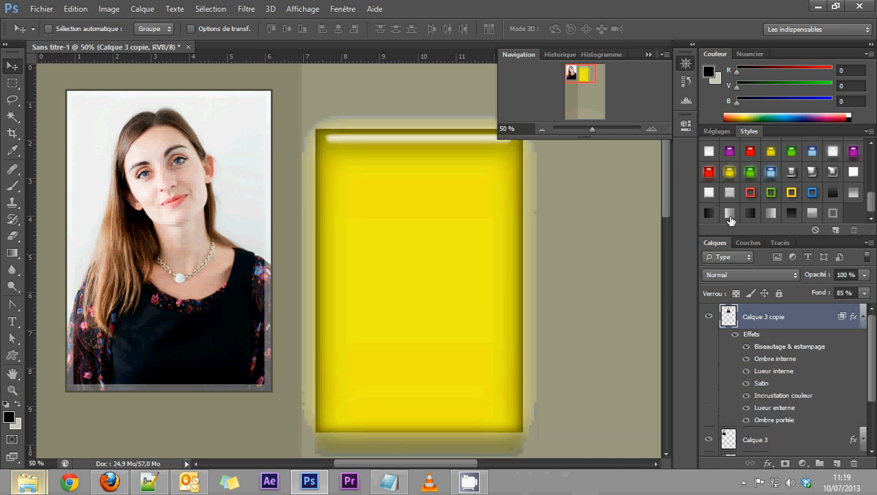
left_click(730, 216)
left_click(714, 152)
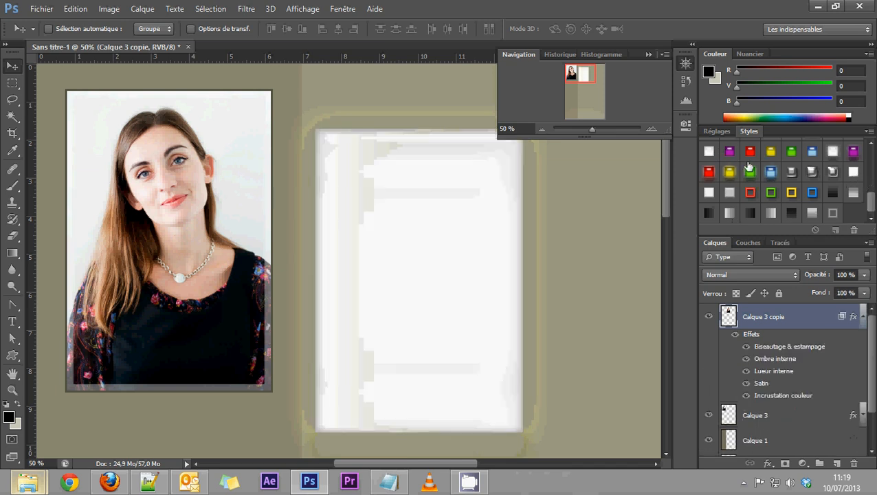
left_click(749, 167)
left_click(812, 216)
left_click(832, 215)
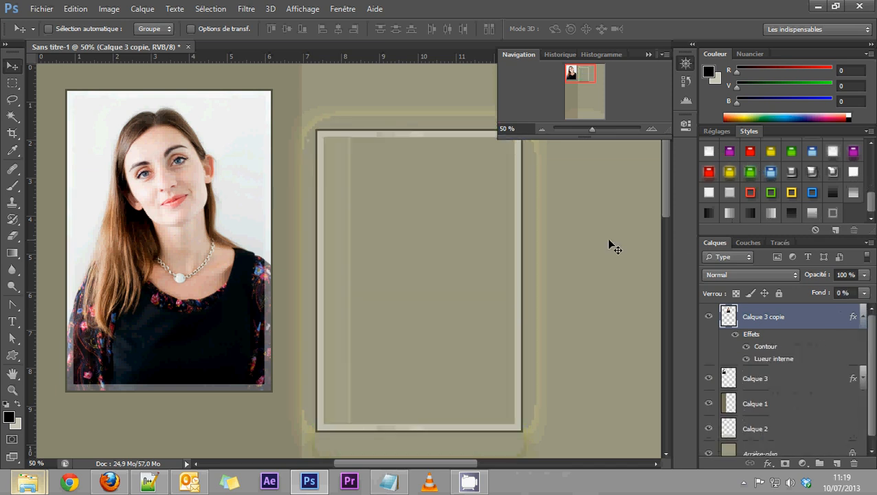
Restore the portrait copy's fill opacity (Fond) to 100 % and delete the copied layer
left_click(863, 295)
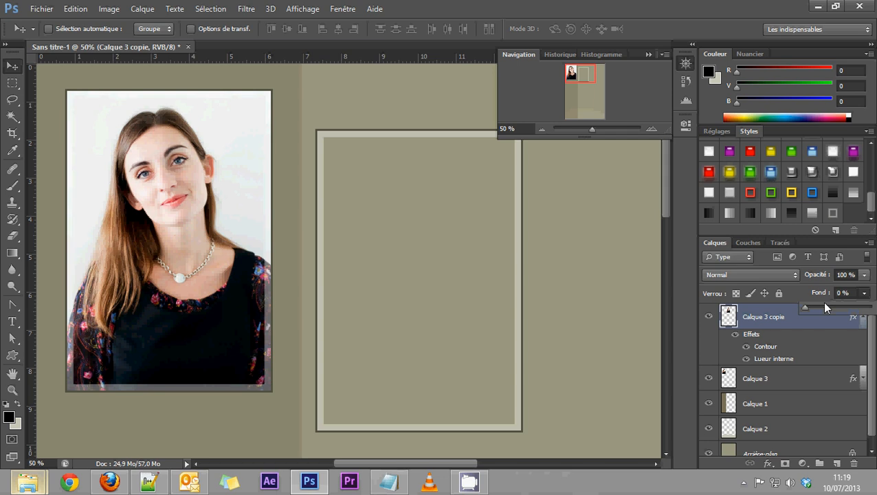
left_click(866, 310)
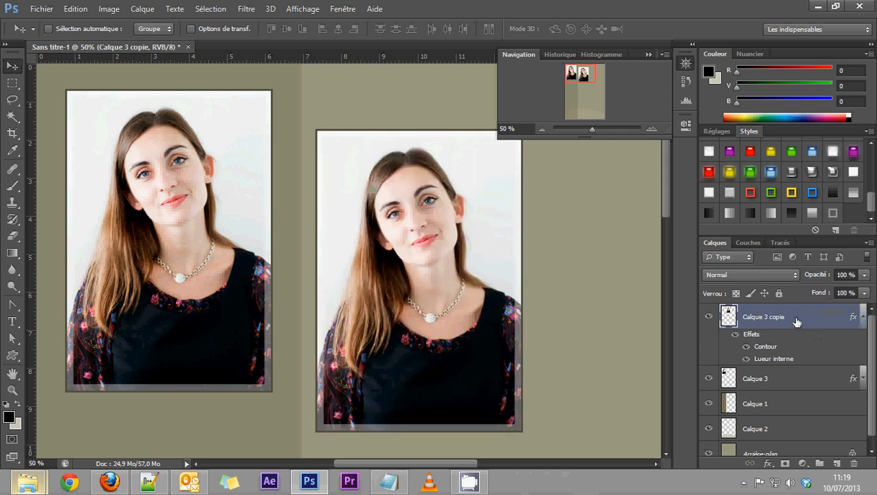
left_click_drag(796, 321, 853, 463)
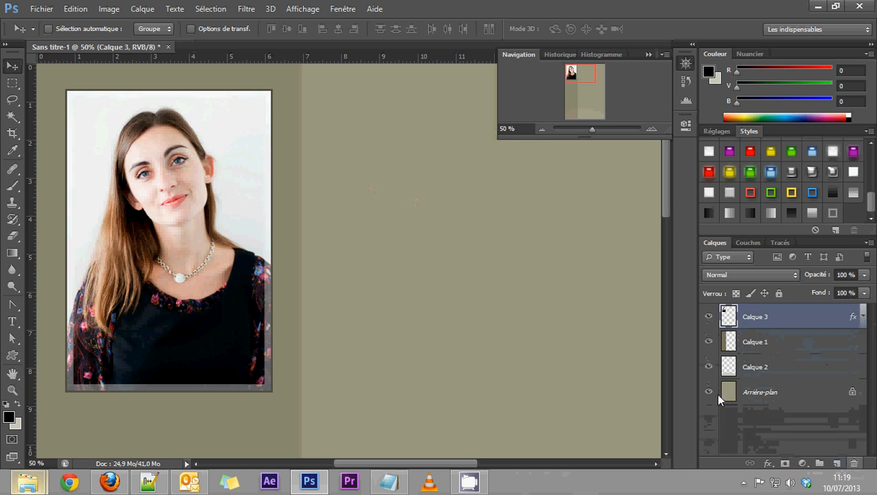
Show the whole page at 16.67 % and check the effects listed on the portrait's layer
left_click(542, 128)
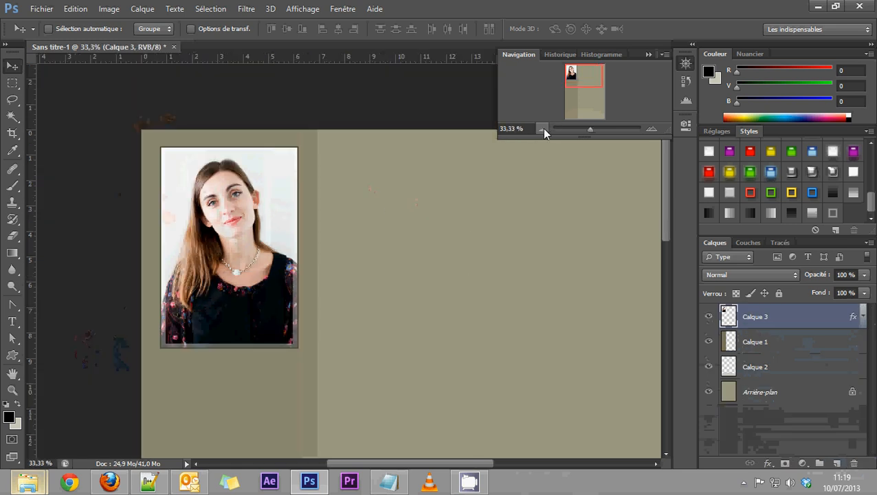
left_click(542, 128)
left_click(542, 128)
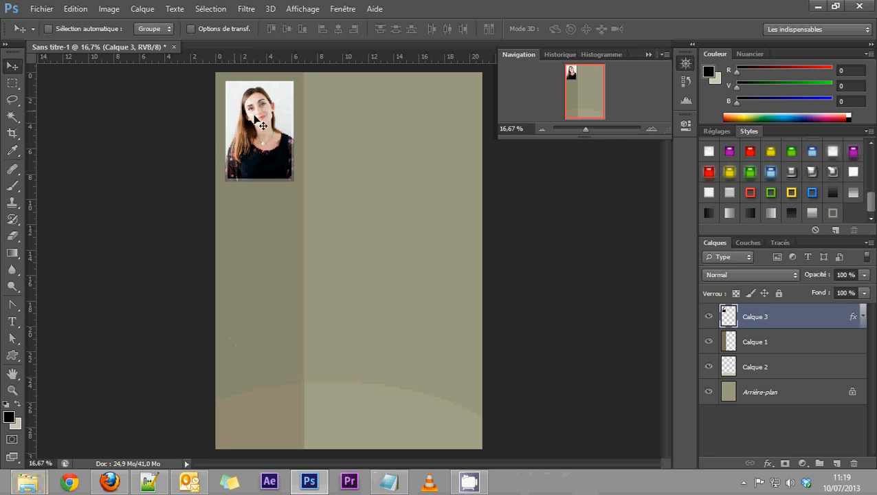
left_click(864, 318)
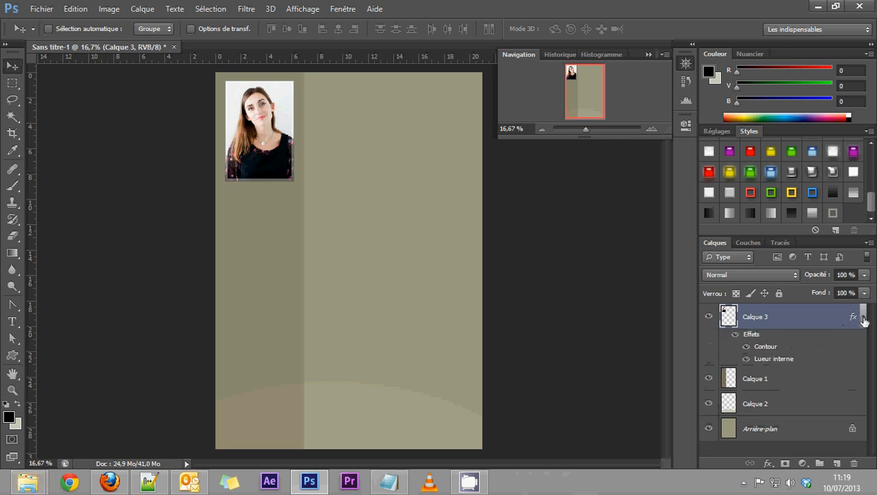
left_click(864, 320)
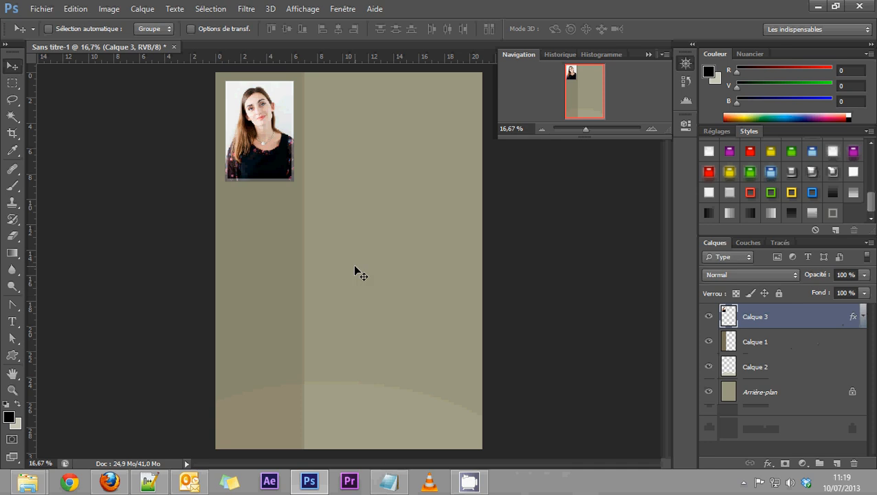